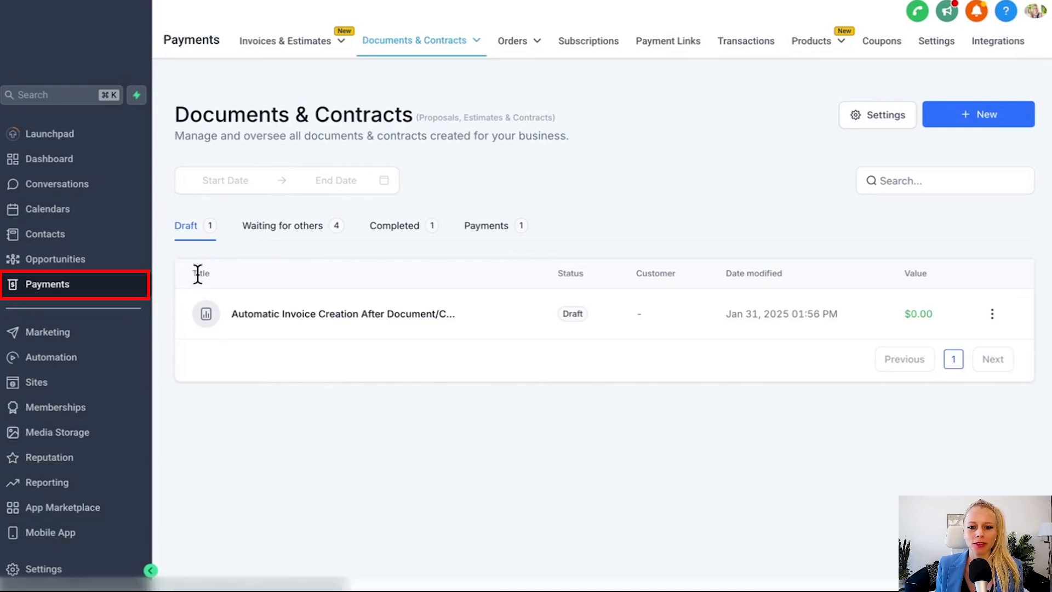
Step: Open the draft Awesome Agency Agreement from All Documents & Contracts and hide the Recipients panel
{"action": "left_click", "coordinate": [478, 43]}
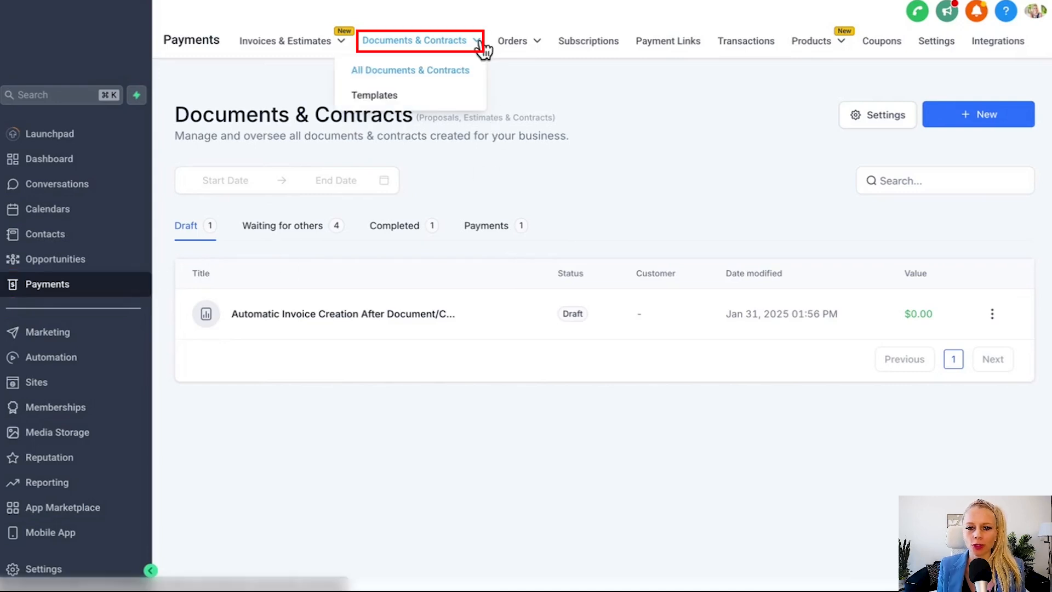
{"action": "left_click", "coordinate": [448, 74]}
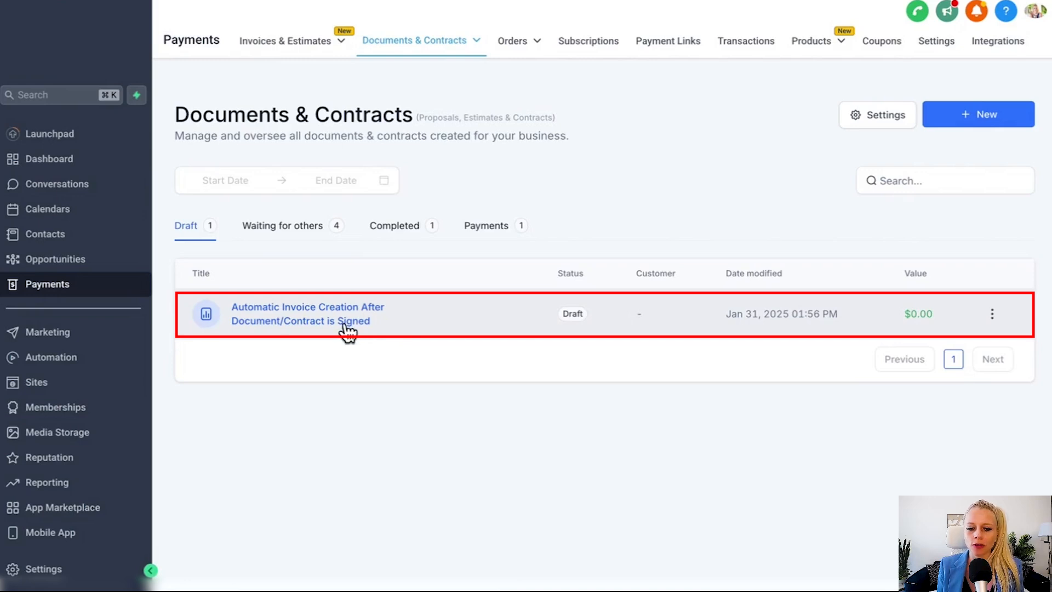
{"action": "left_click", "coordinate": [347, 328]}
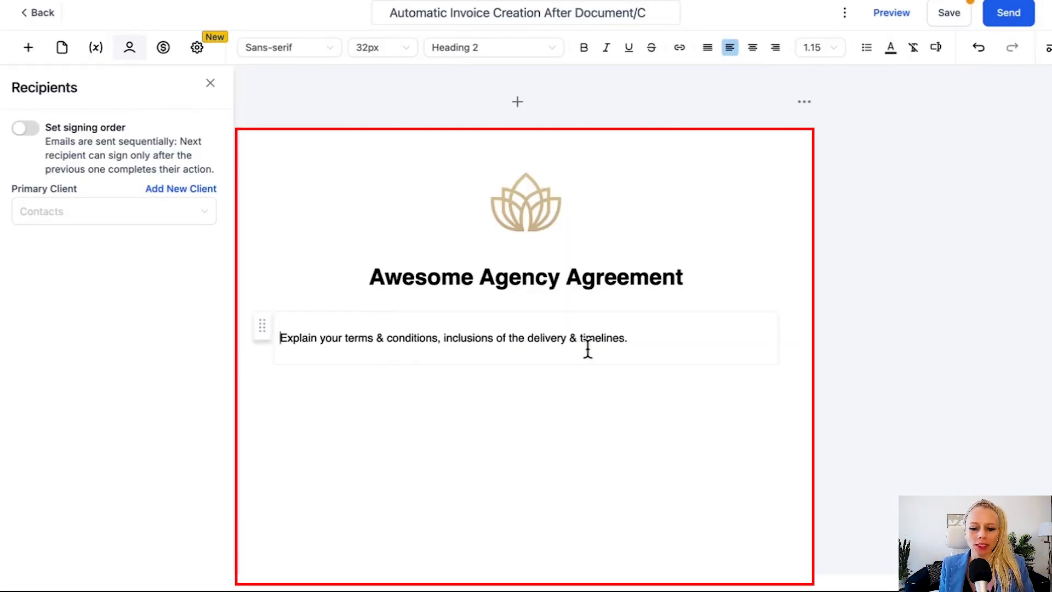
{"action": "left_click", "coordinate": [497, 409]}
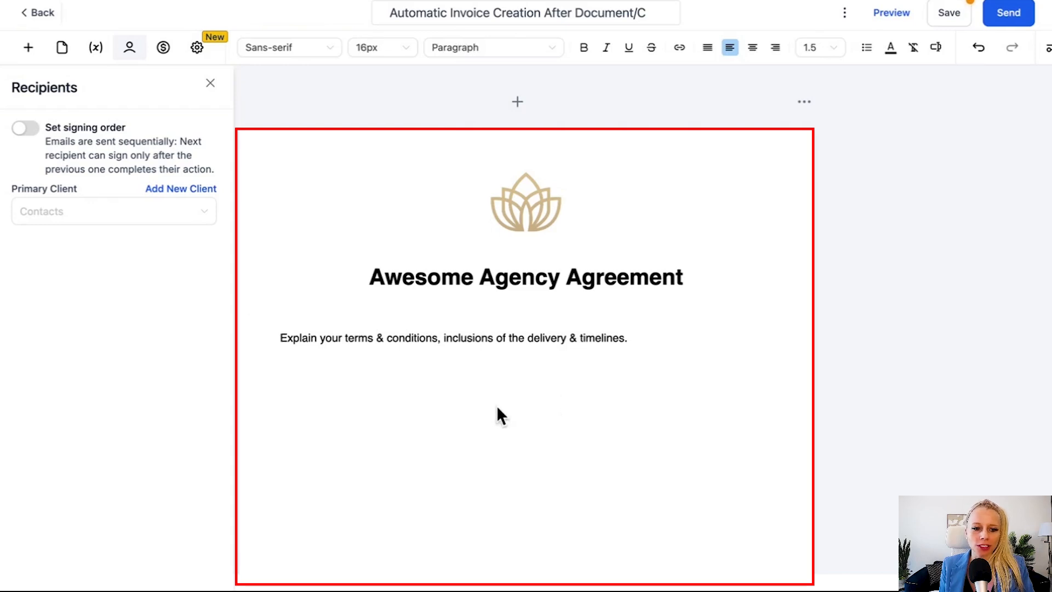
Step: Add a second client as an additional recipient of the agreement
{"action": "left_click", "coordinate": [130, 53]}
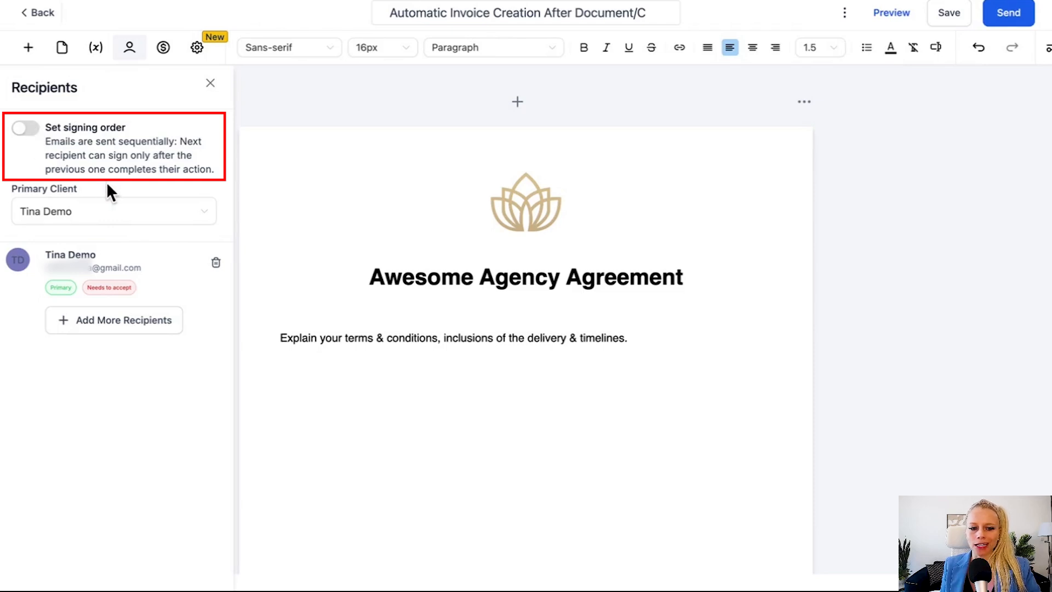
{"action": "left_click", "coordinate": [93, 326]}
{"action": "left_click_drag", "start_coordinate": [304, 136], "coordinate": [245, 136]}
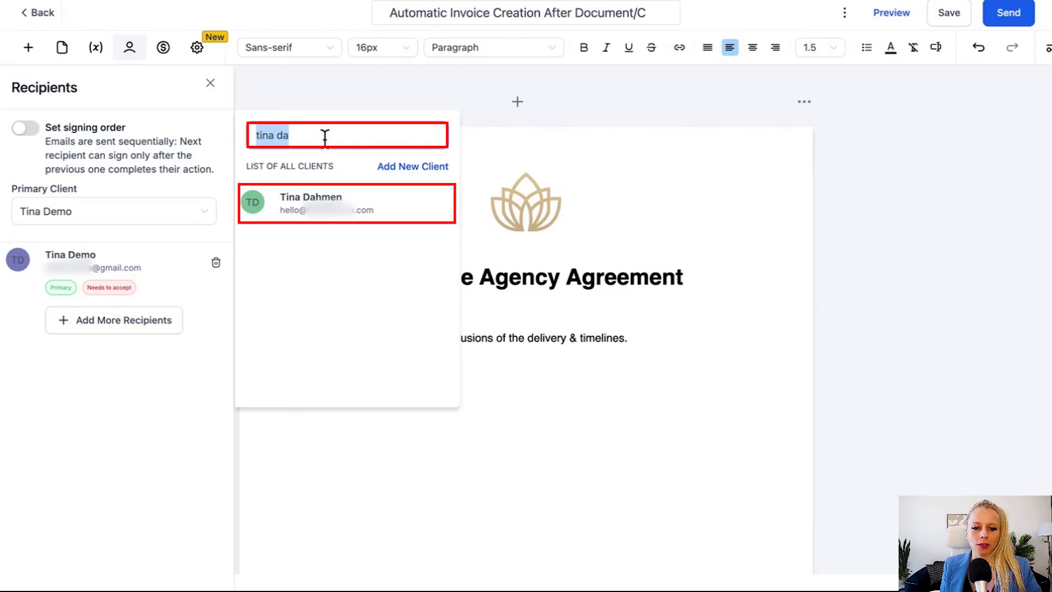
{"action": "left_click", "coordinate": [329, 137]}
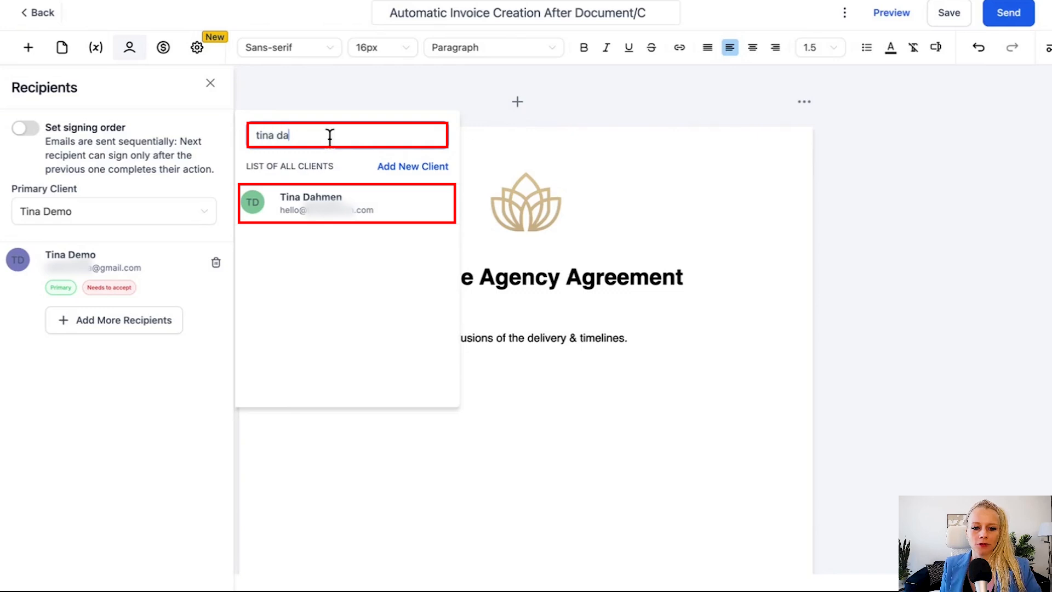
{"action": "left_click", "coordinate": [326, 219]}
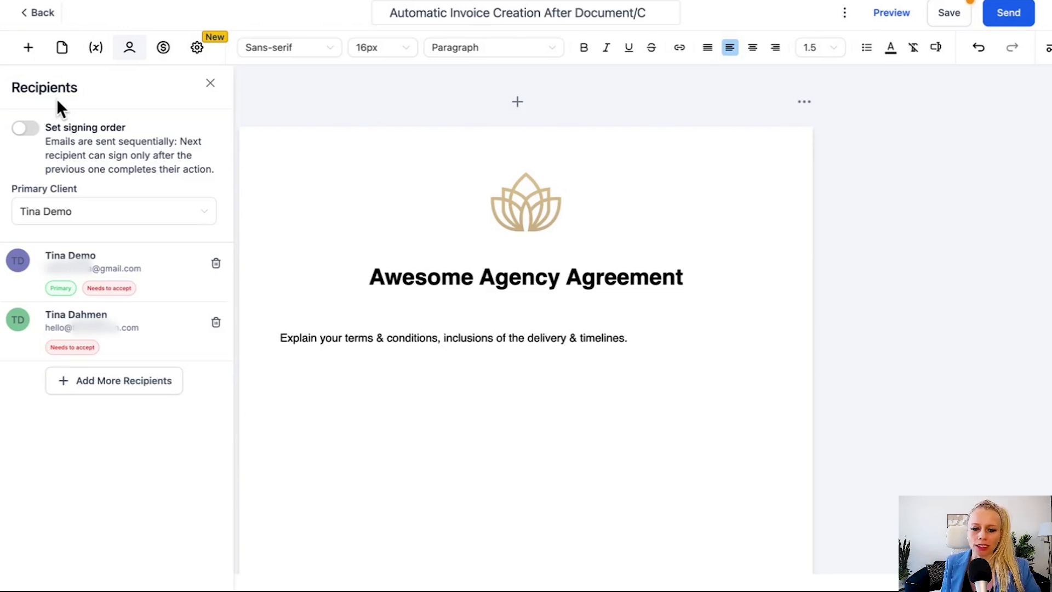
{"action": "scroll", "coordinate": [375, 242], "scroll_direction": "down", "scroll_amount": 1}
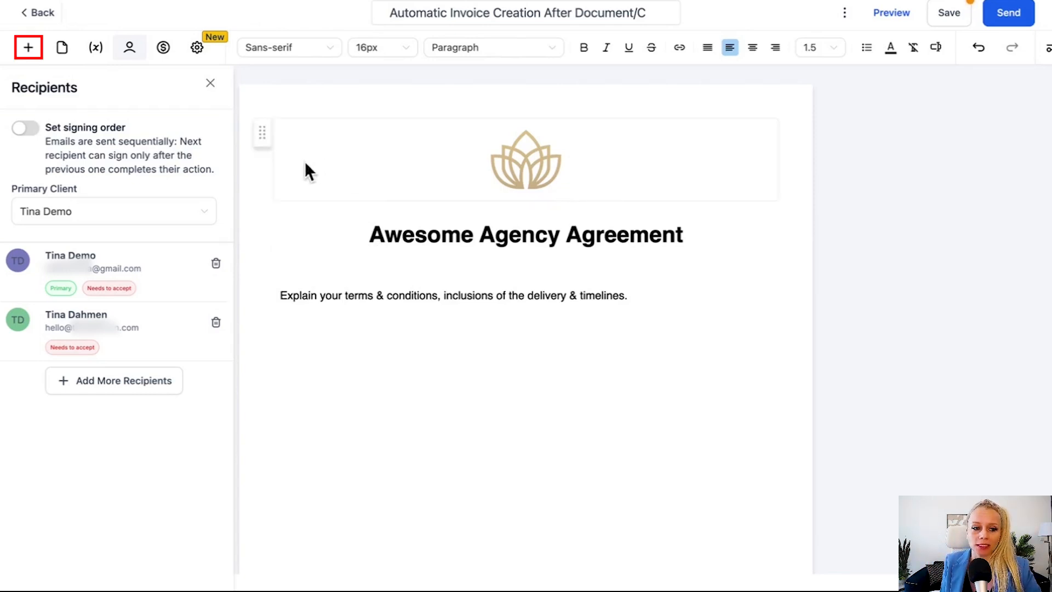
Step: Insert a product list below the terms containing Camera Confidence Mastery at $1,997.00
{"action": "left_click", "coordinate": [29, 50]}
{"action": "left_click_drag", "start_coordinate": [141, 274], "coordinate": [501, 314]}
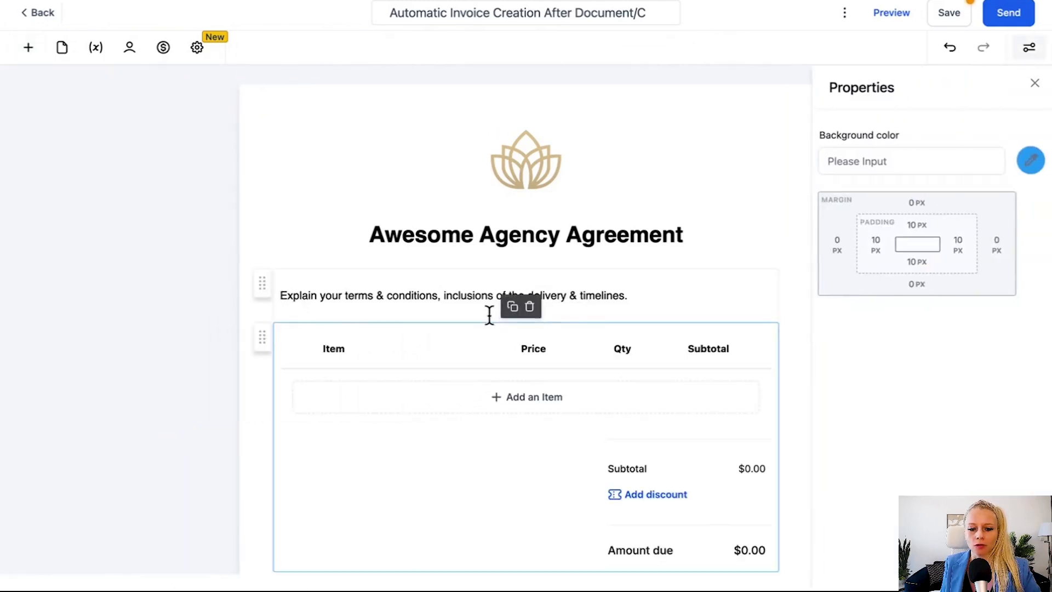
{"action": "scroll", "coordinate": [494, 332], "scroll_direction": "down", "scroll_amount": 2}
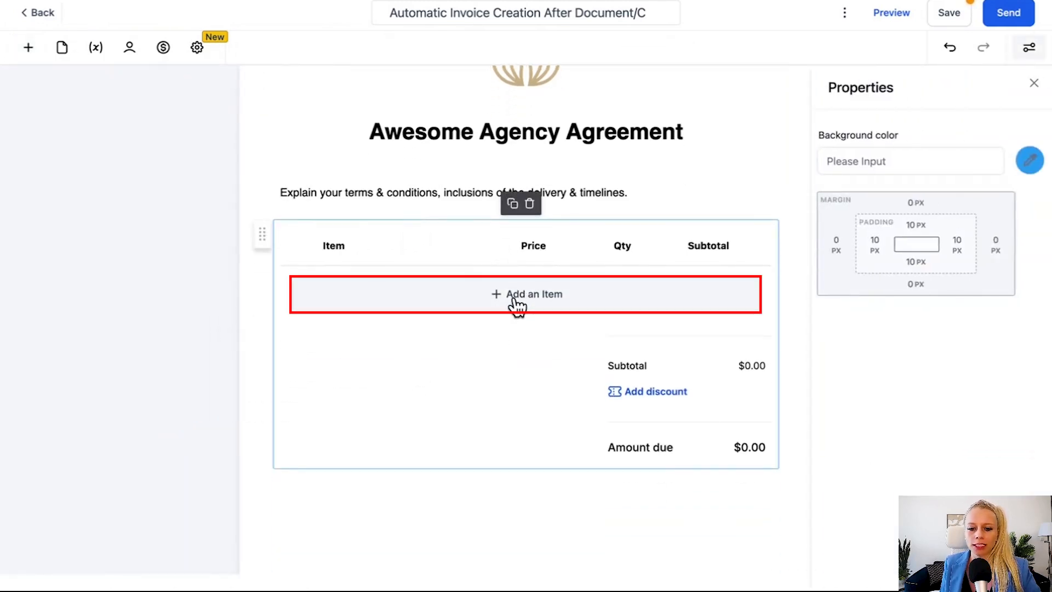
{"action": "left_click", "coordinate": [534, 306]}
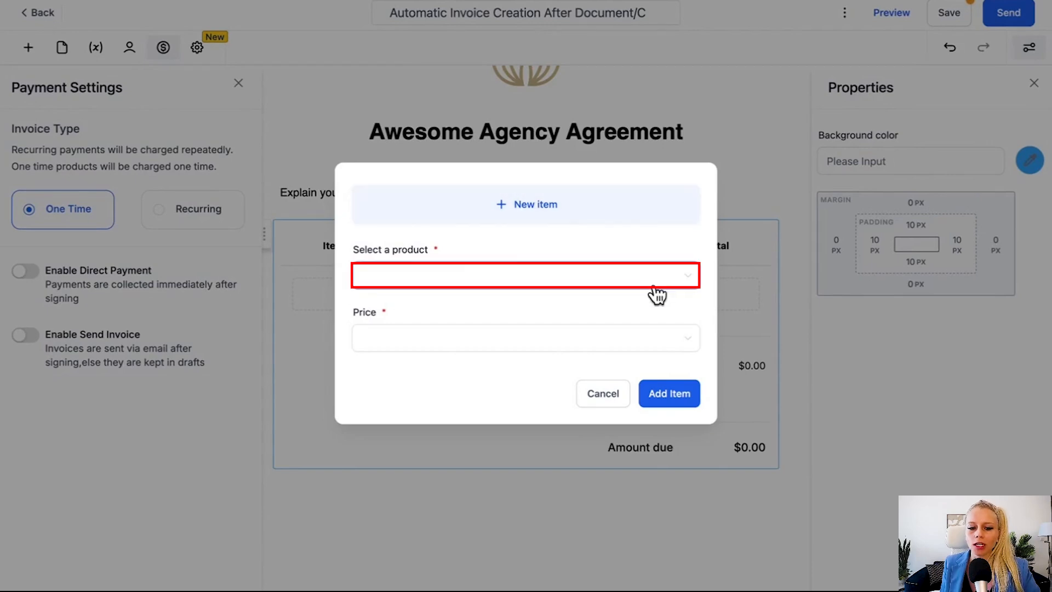
{"action": "left_click", "coordinate": [693, 283]}
{"action": "left_click", "coordinate": [505, 307]}
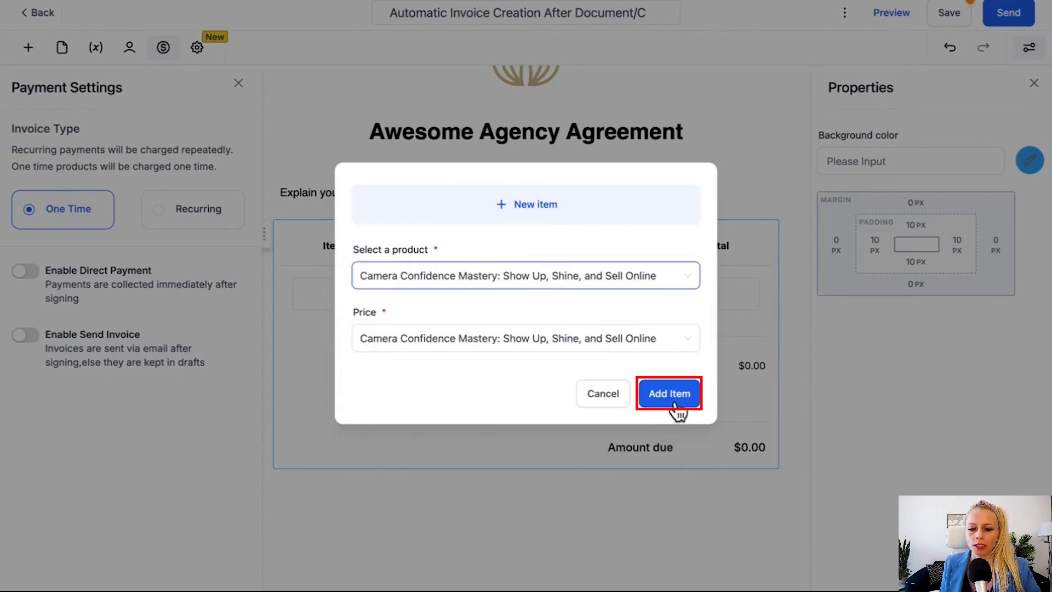
{"action": "left_click", "coordinate": [669, 393]}
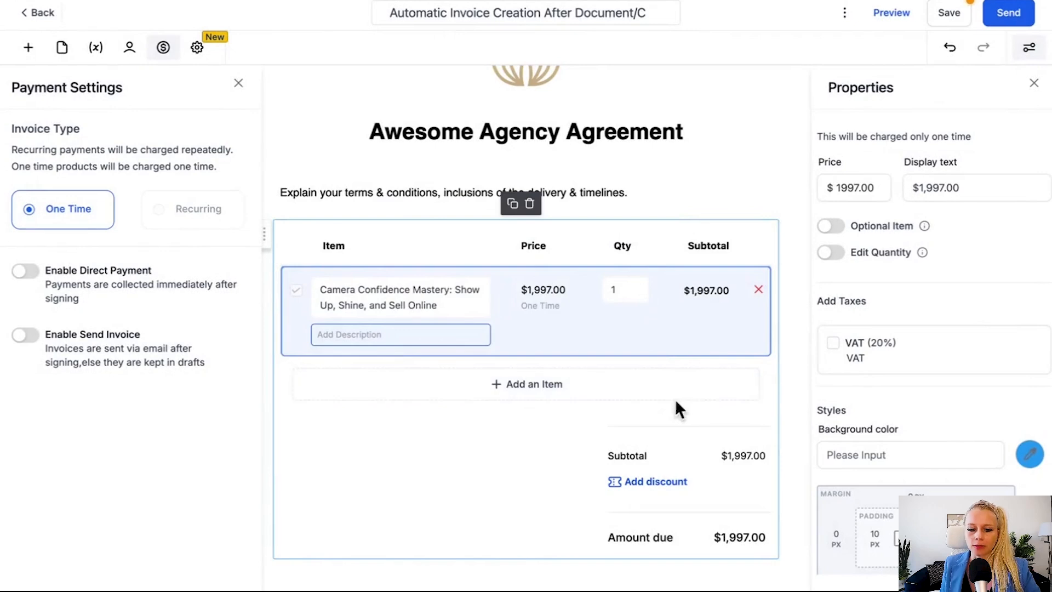
Step: Try the Optional Item and Edit Quantity (min 1, max 5) settings, then switch both off
{"action": "mouse_move", "coordinate": [929, 231]}
{"action": "left_click", "coordinate": [842, 230]}
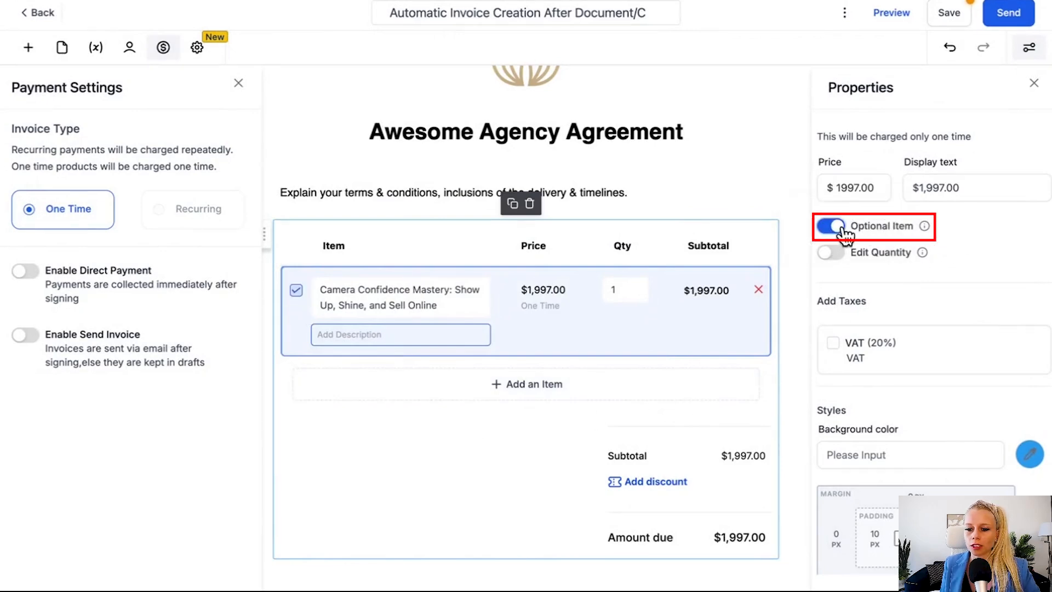
{"action": "left_click", "coordinate": [825, 230]}
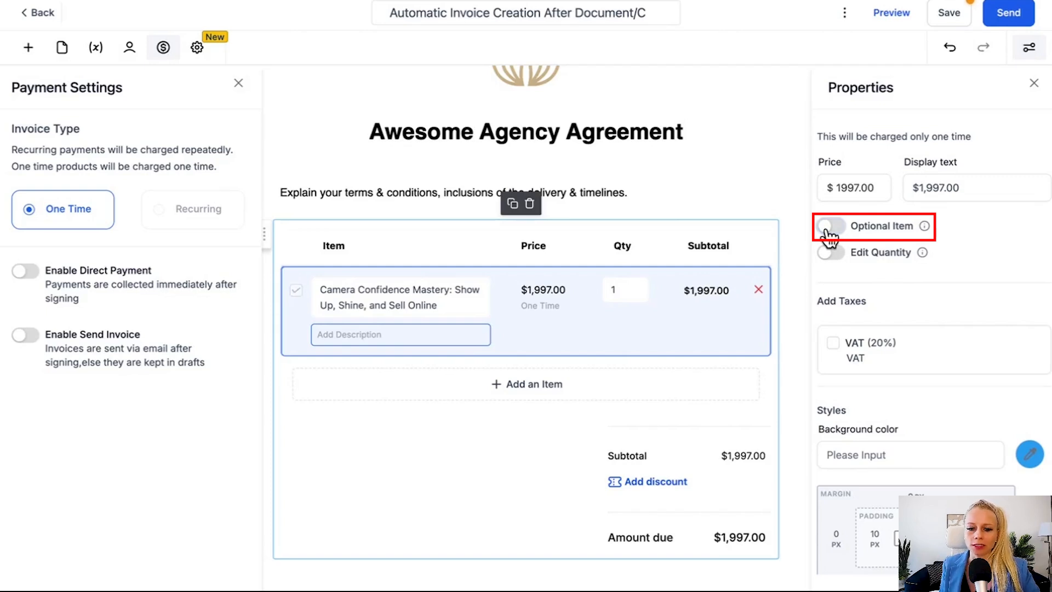
{"action": "left_click", "coordinate": [840, 255]}
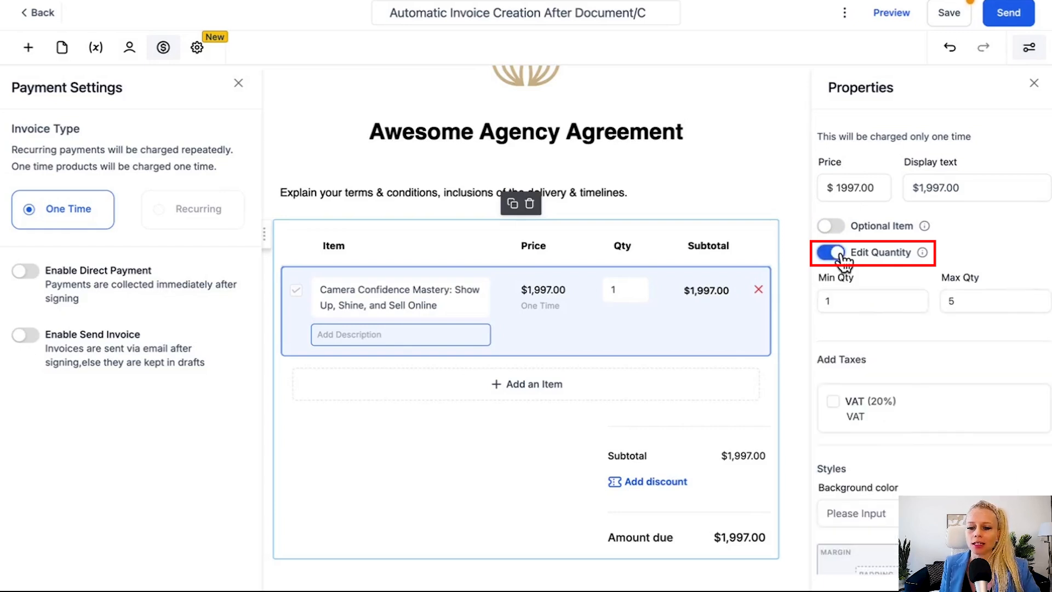
{"action": "double_click", "coordinate": [851, 301]}
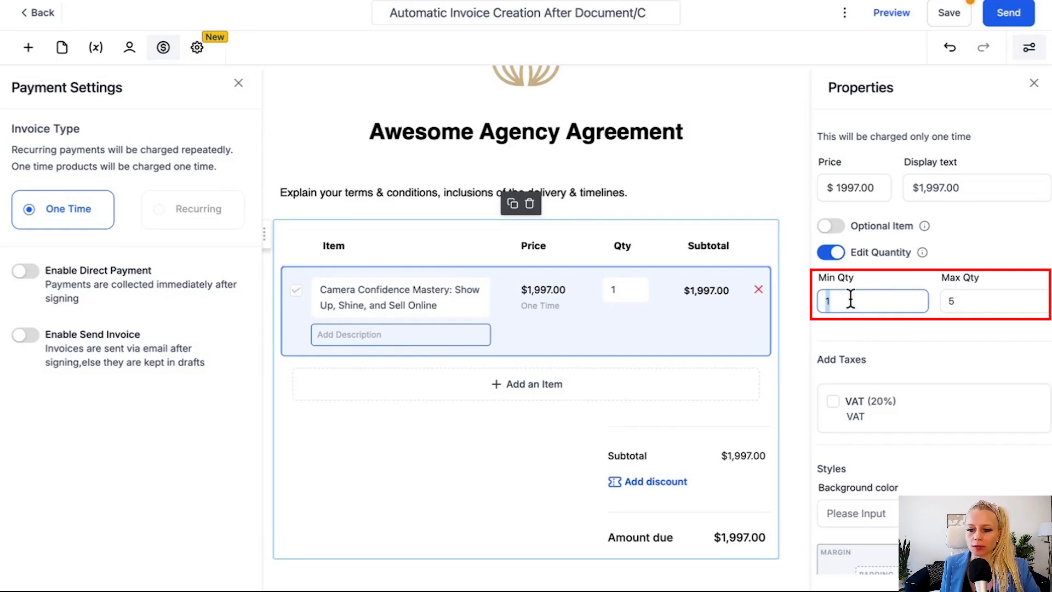
{"action": "key", "text": "BackSpace"}
{"action": "type", "text": "1"}
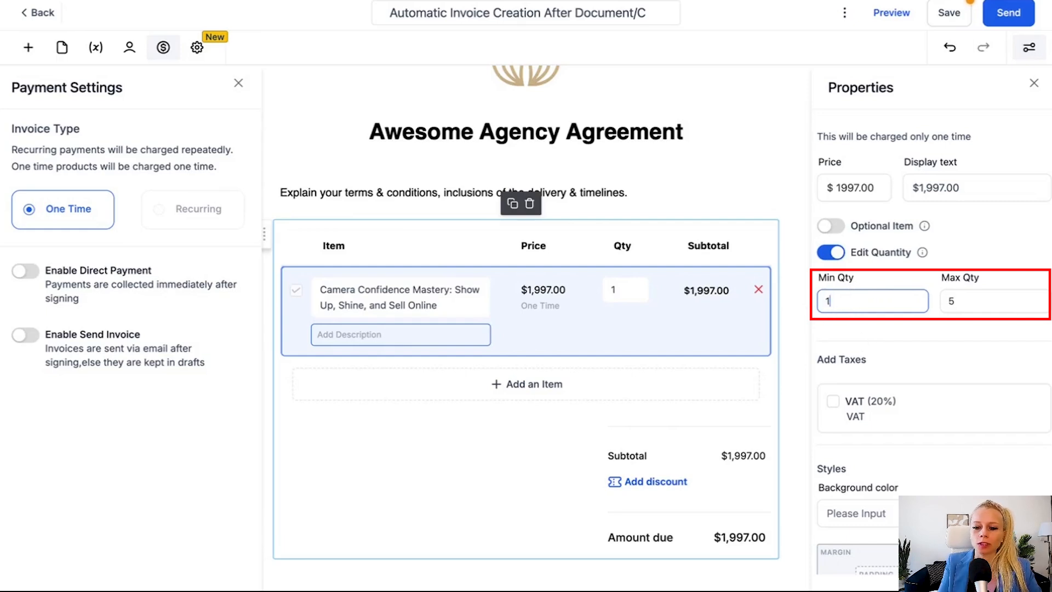
{"action": "left_click_drag", "start_coordinate": [983, 304], "coordinate": [921, 299]}
{"action": "type", "text": "5"}
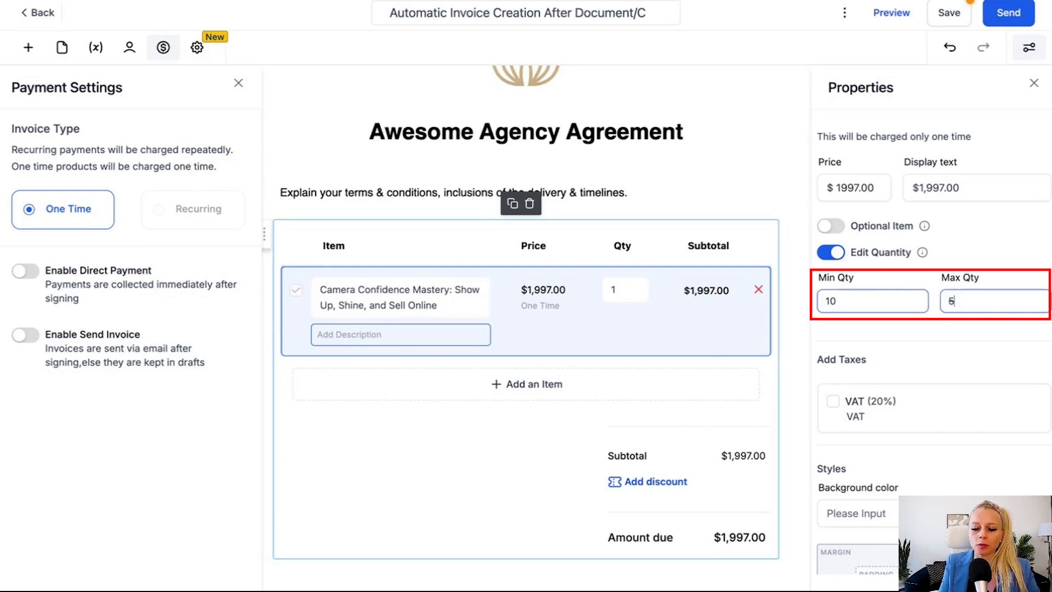
{"action": "left_click", "coordinate": [932, 331]}
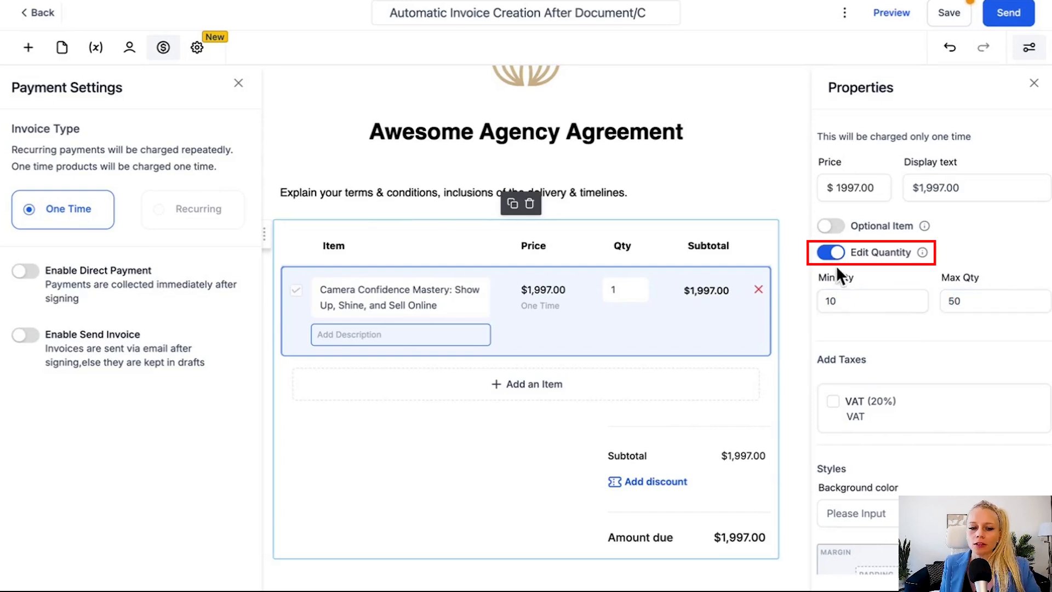
{"action": "left_click", "coordinate": [832, 253]}
Step: Apply 20% VAT to the Camera Confidence line, raising the amount due to $2,396.40
{"action": "left_click", "coordinate": [848, 187]}
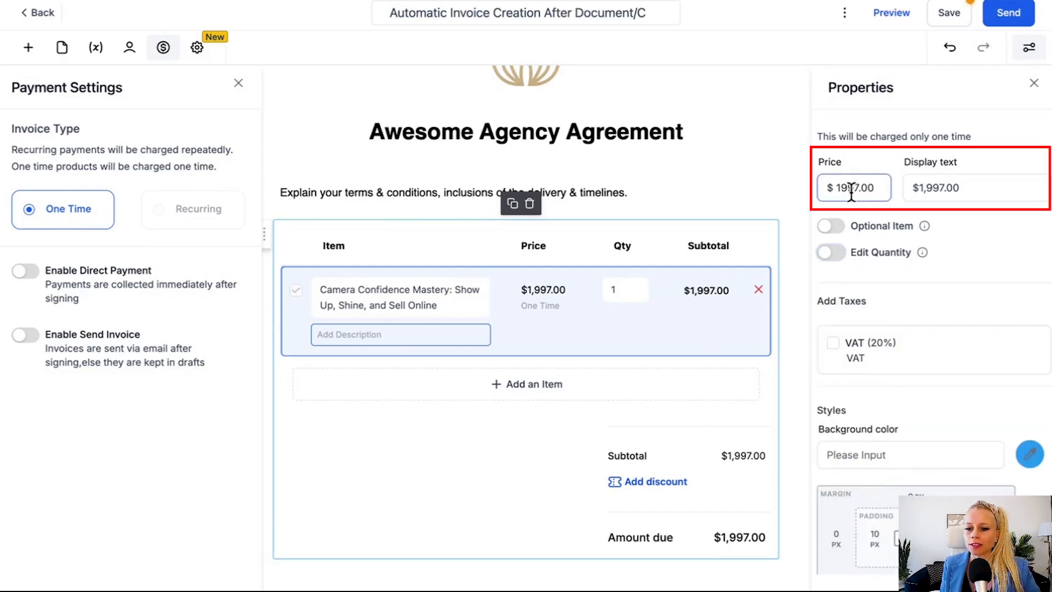
{"action": "left_click", "coordinate": [833, 346]}
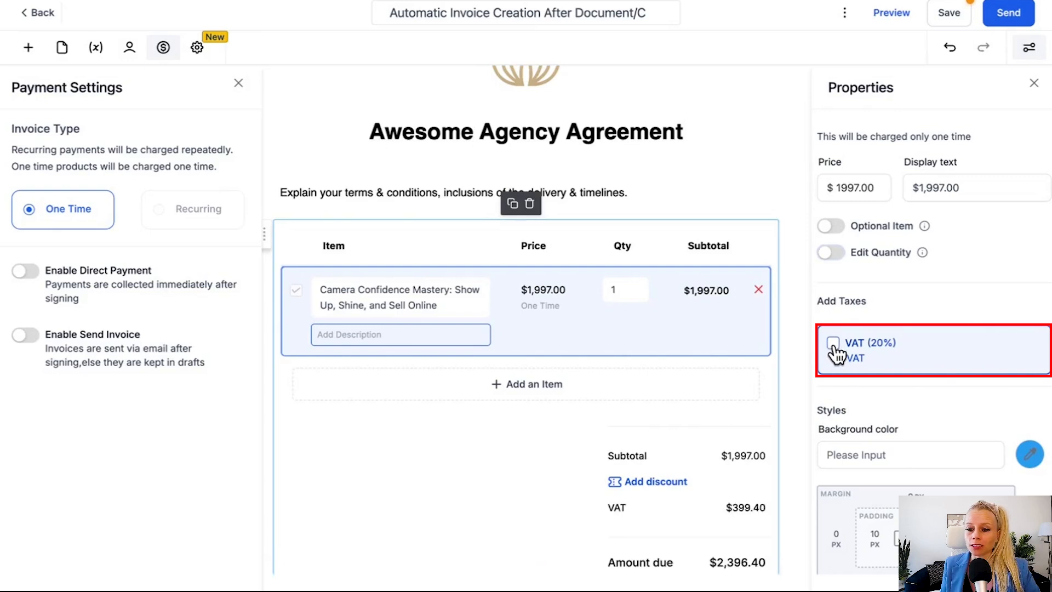
{"action": "scroll", "coordinate": [836, 356], "scroll_direction": "down", "scroll_amount": 1}
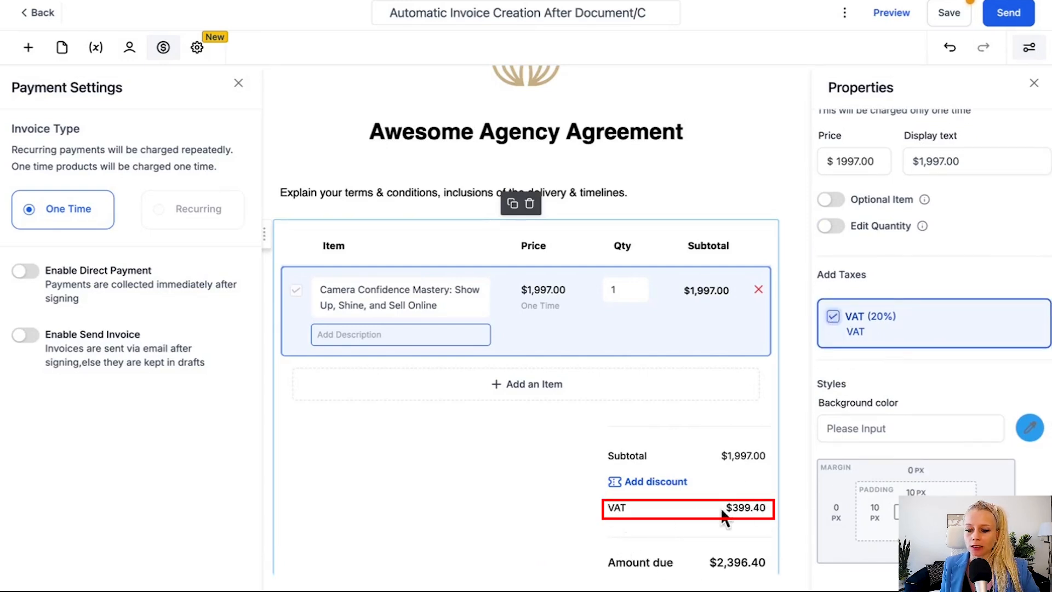
Step: Apply a $200 custom-amount discount, bringing the amount due to $2,156.40
{"action": "left_click", "coordinate": [651, 482]}
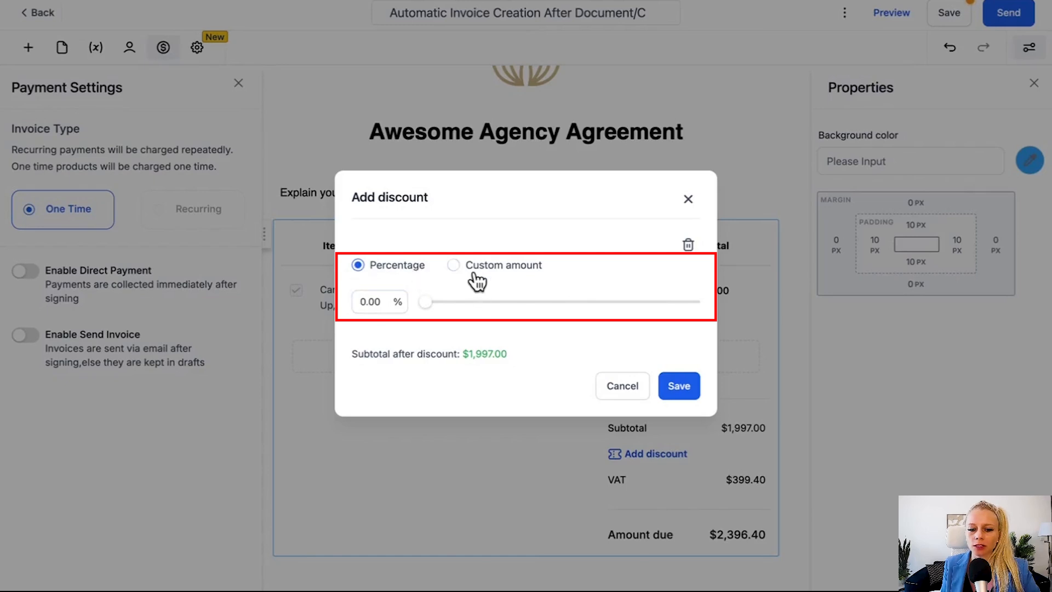
{"action": "left_click", "coordinate": [454, 265]}
{"action": "left_click", "coordinate": [364, 300]}
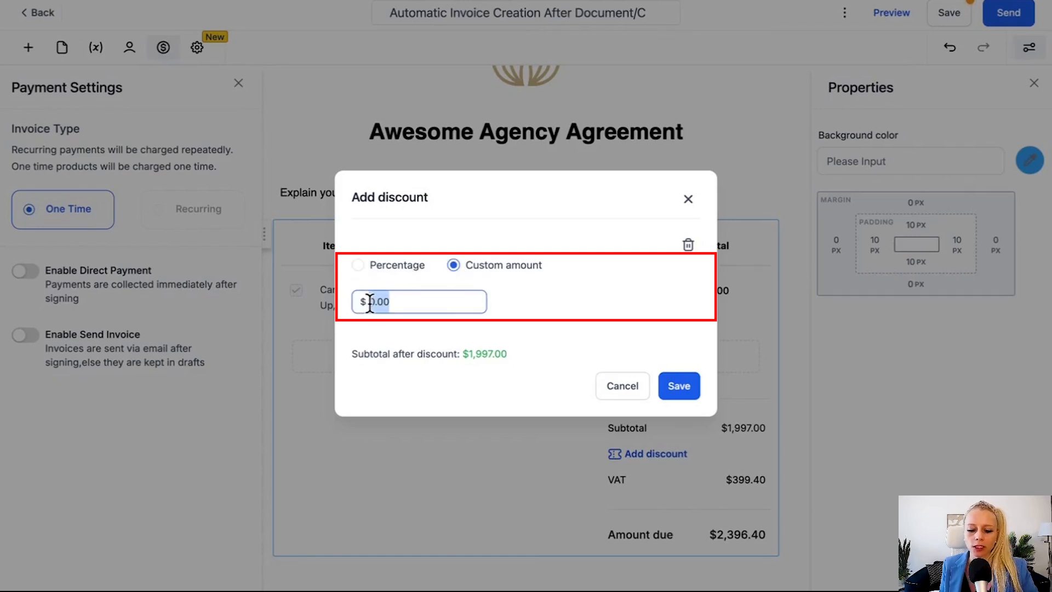
{"action": "type", "text": "200"}
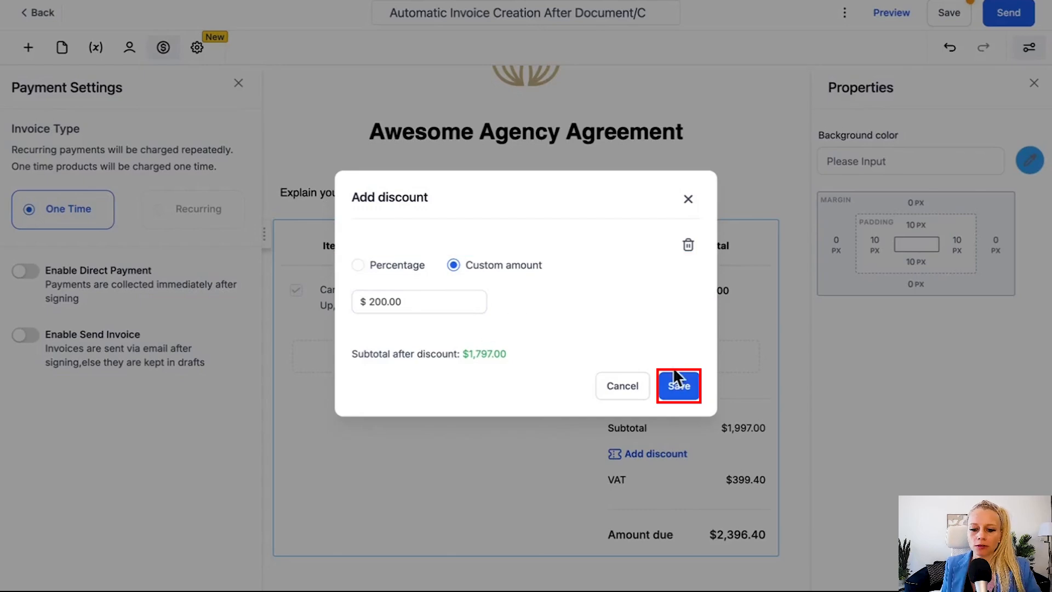
{"action": "left_click", "coordinate": [679, 386]}
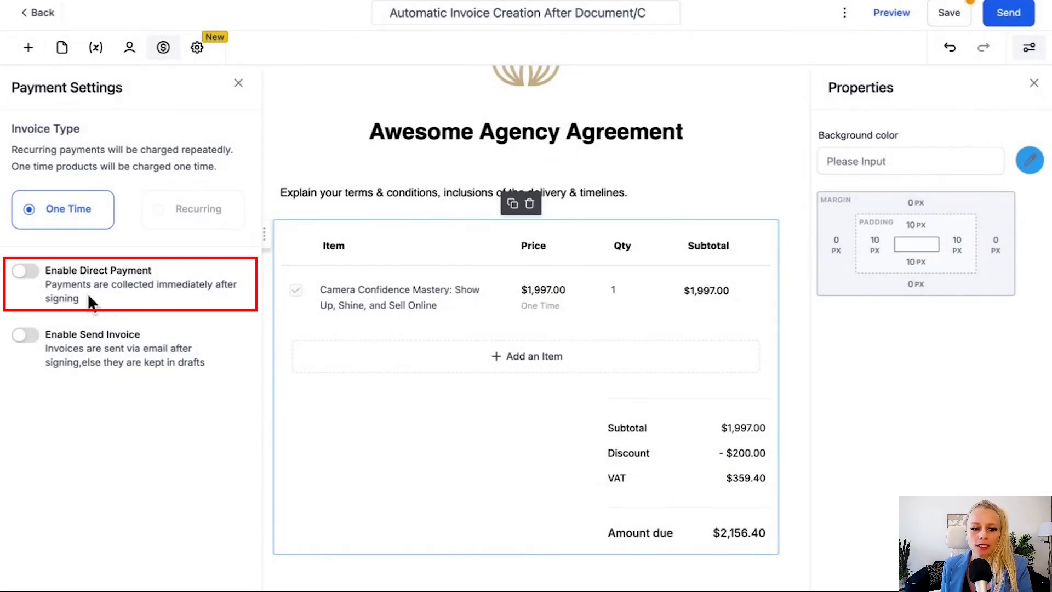
Step: Enable direct payment after signing and place a client signature field below the totals
{"action": "left_click_drag", "start_coordinate": [53, 270], "coordinate": [147, 270]}
{"action": "left_click", "coordinate": [131, 289]}
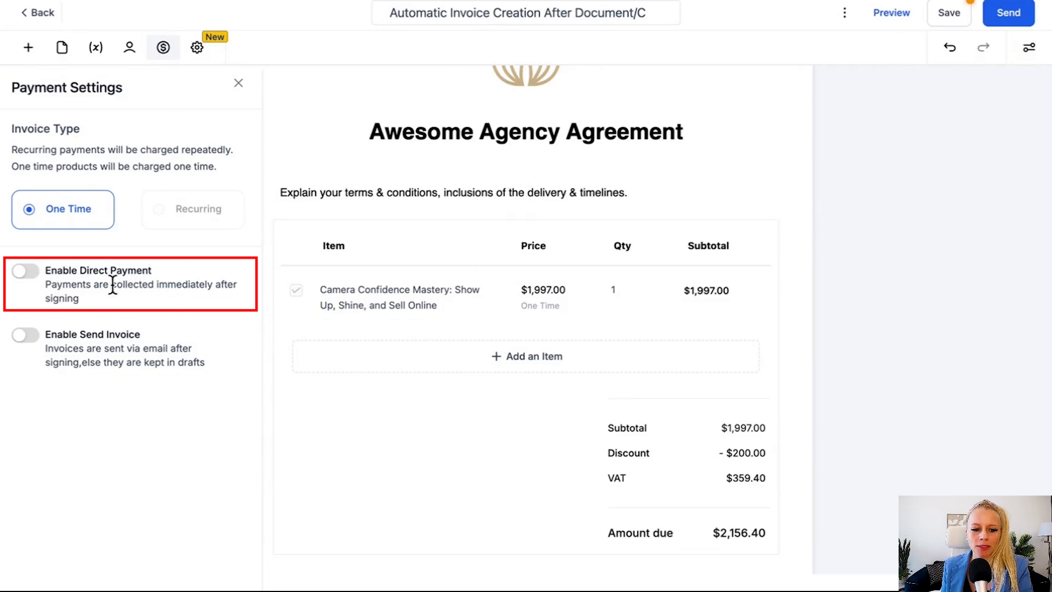
{"action": "left_click", "coordinate": [24, 272]}
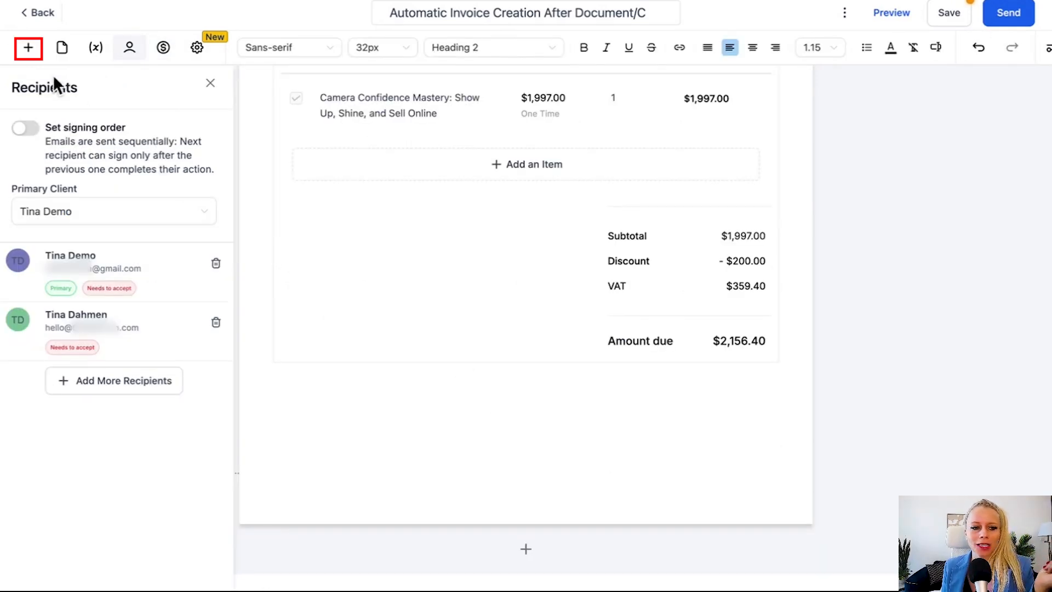
{"action": "left_click", "coordinate": [29, 50]}
{"action": "mouse_move", "coordinate": [52, 399]}
{"action": "left_mouse_down"}
{"action": "mouse_move", "coordinate": [244, 418]}
{"action": "mouse_move", "coordinate": [317, 368]}
{"action": "left_mouse_up"}
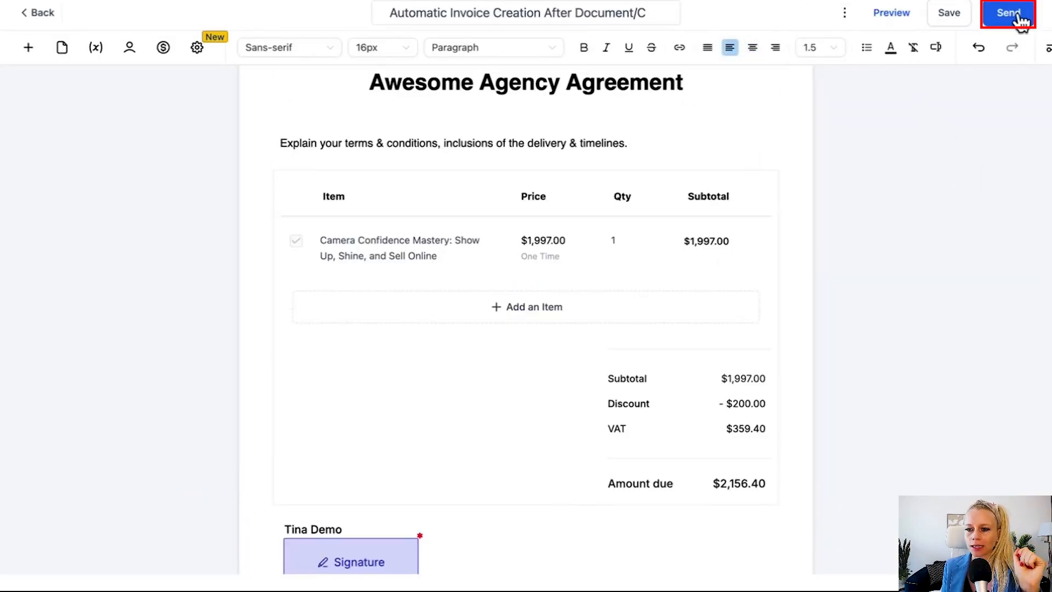
Step: Email the agreement to its recipients using the Default - Document Sent template
{"action": "left_click", "coordinate": [1016, 16]}
{"action": "left_click", "coordinate": [1014, 45]}
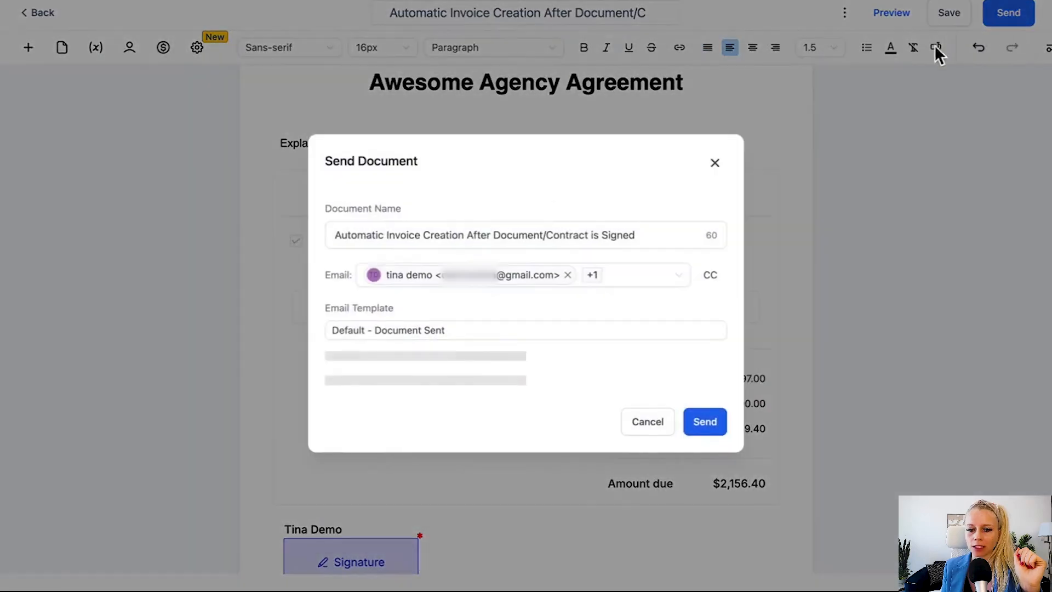
{"action": "left_click_drag", "start_coordinate": [357, 187], "coordinate": [549, 193]}
{"action": "left_click", "coordinate": [555, 166]}
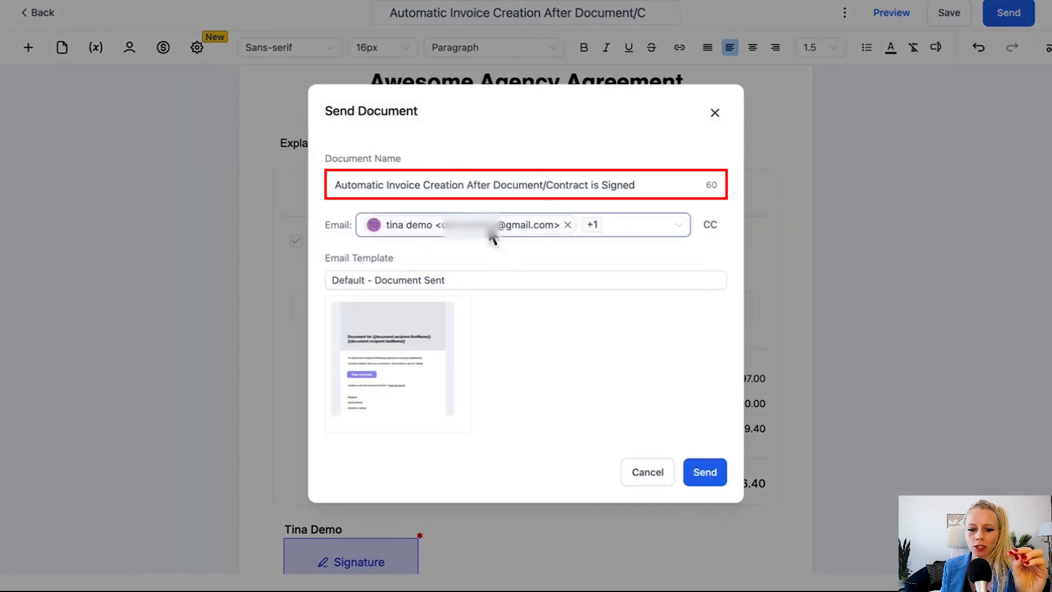
{"action": "mouse_move", "coordinate": [375, 368]}
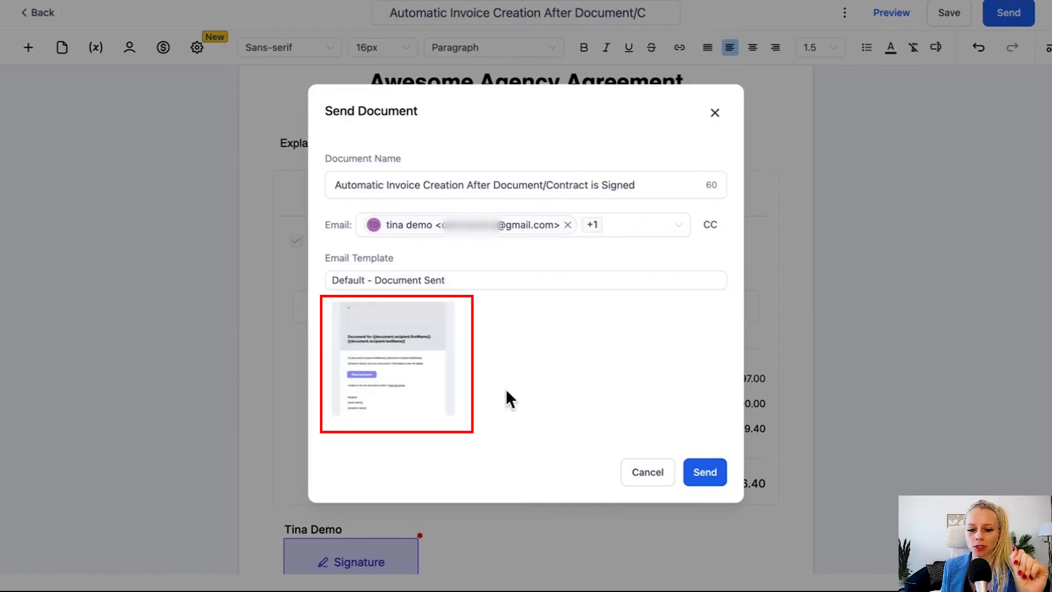
{"action": "left_click", "coordinate": [705, 472]}
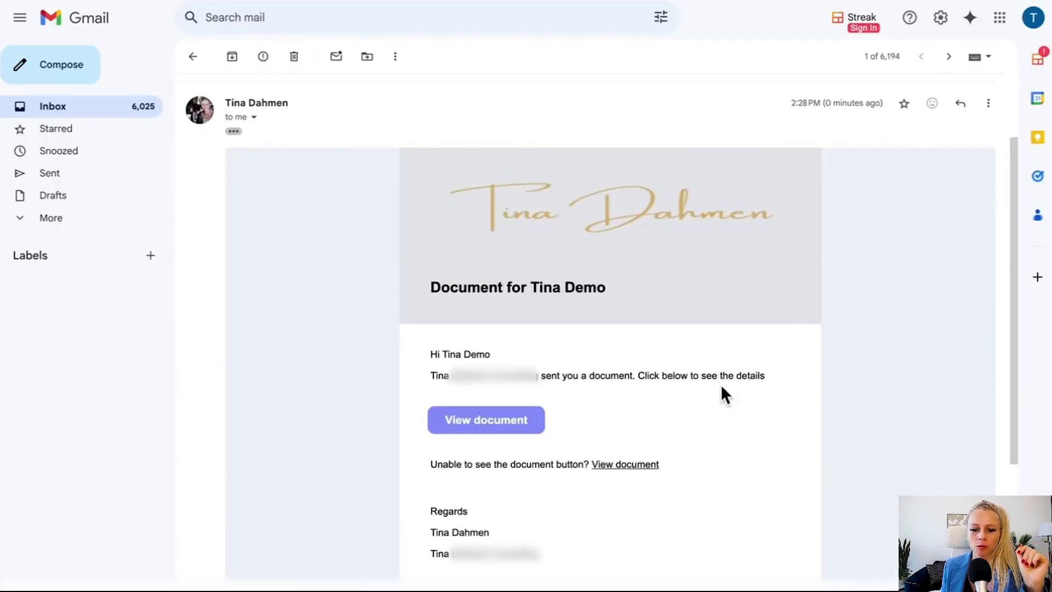
Step: Open the emailed agreement as the client and accept the typed signature in the required field
{"action": "left_click", "coordinate": [490, 422]}
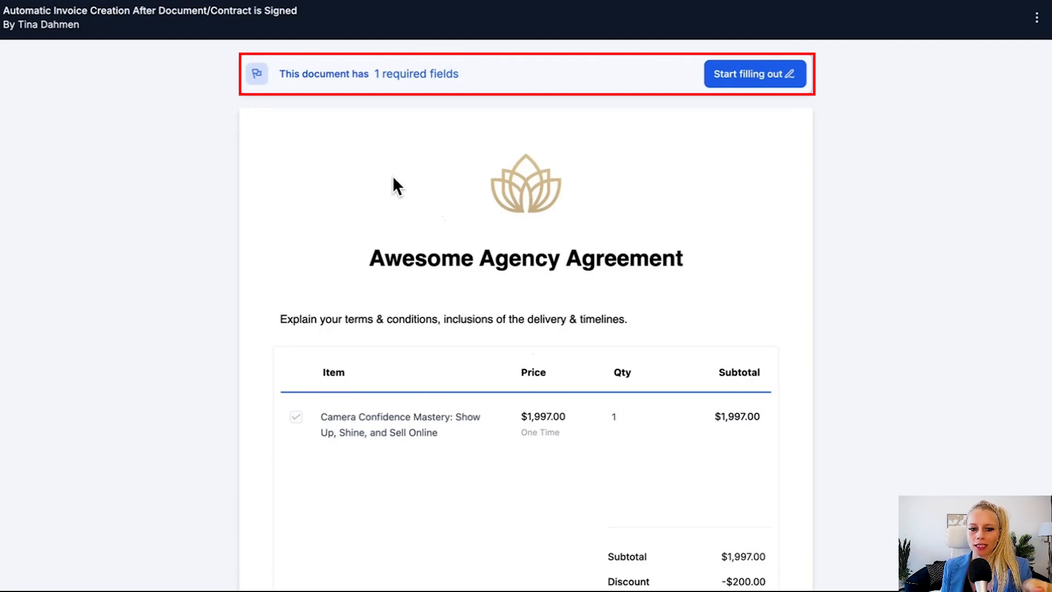
{"action": "scroll", "coordinate": [563, 408], "scroll_direction": "down", "scroll_amount": 4}
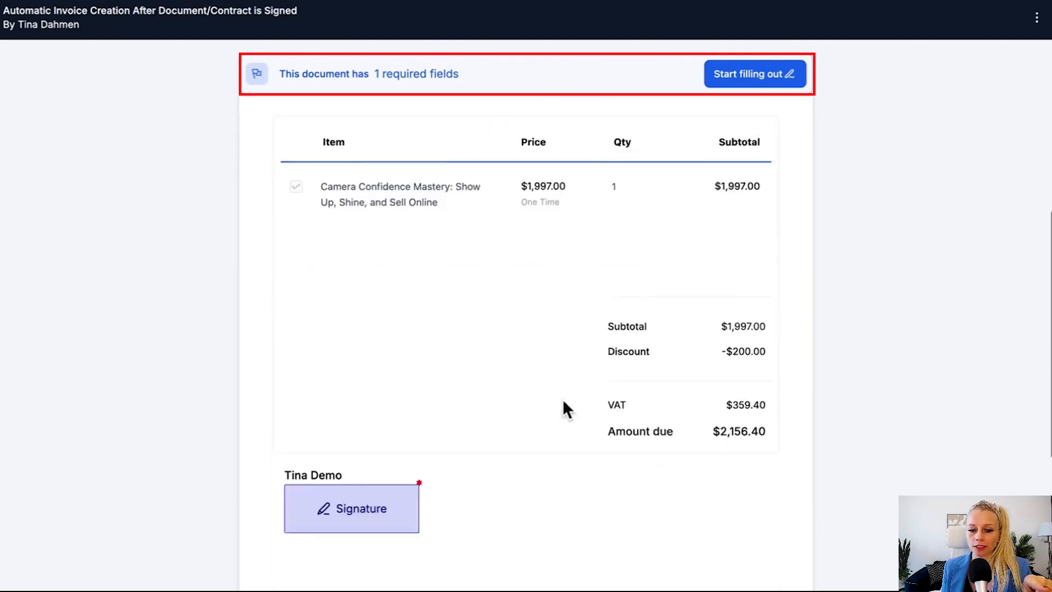
{"action": "scroll", "coordinate": [559, 421], "scroll_direction": "up", "scroll_amount": 2}
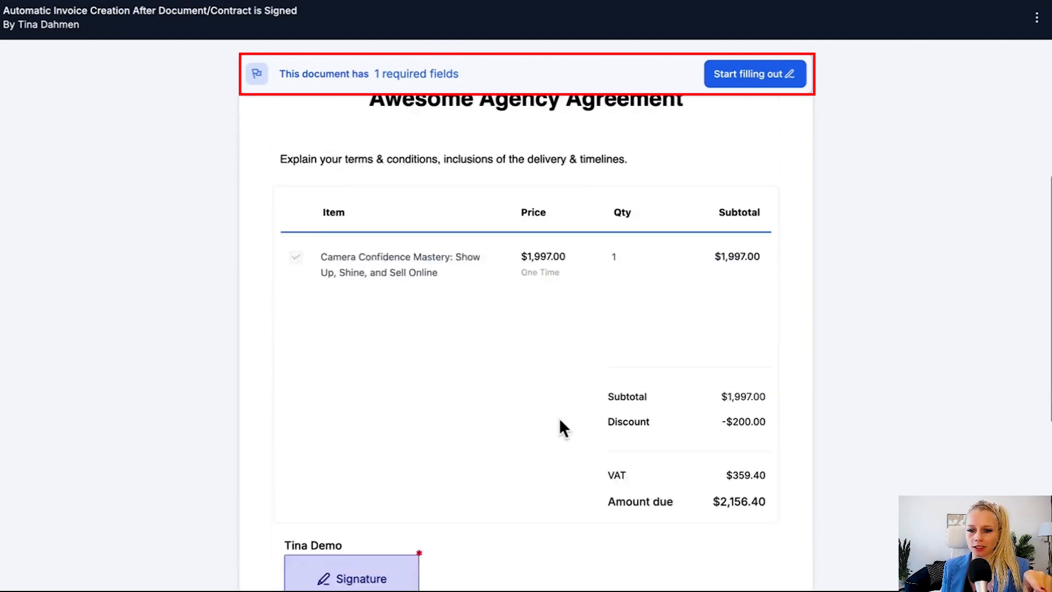
{"action": "left_click", "coordinate": [756, 74]}
{"action": "left_click", "coordinate": [323, 430]}
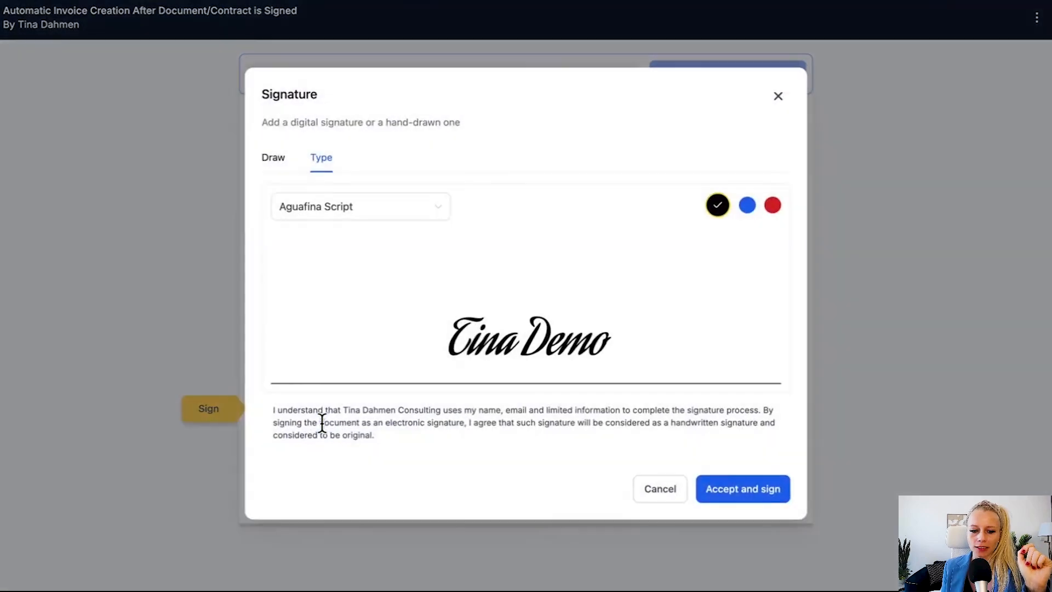
{"action": "left_click", "coordinate": [766, 489]}
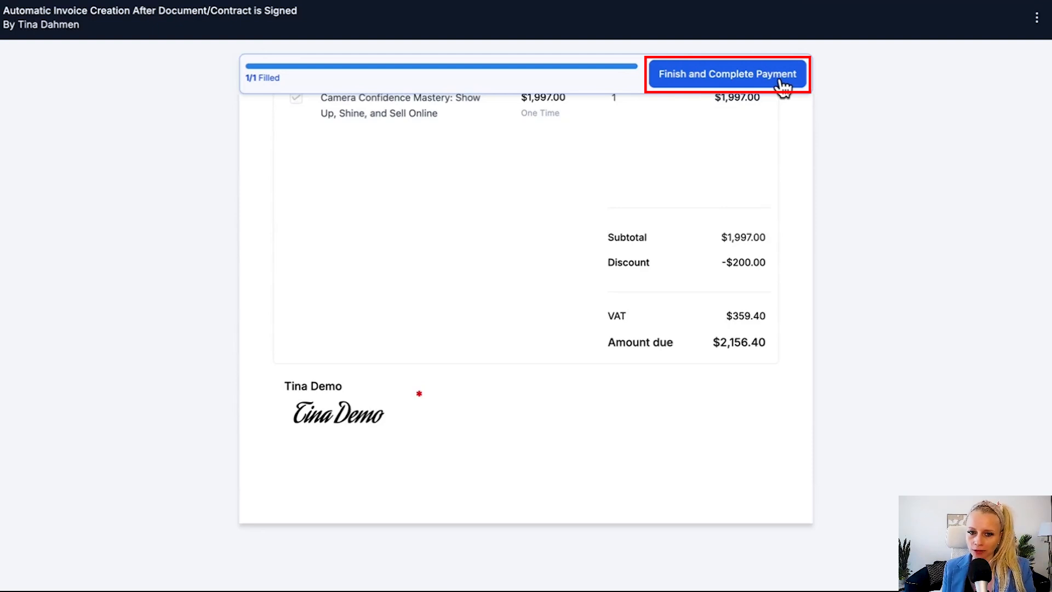
{"action": "scroll", "coordinate": [609, 217], "scroll_direction": "up", "scroll_amount": 2}
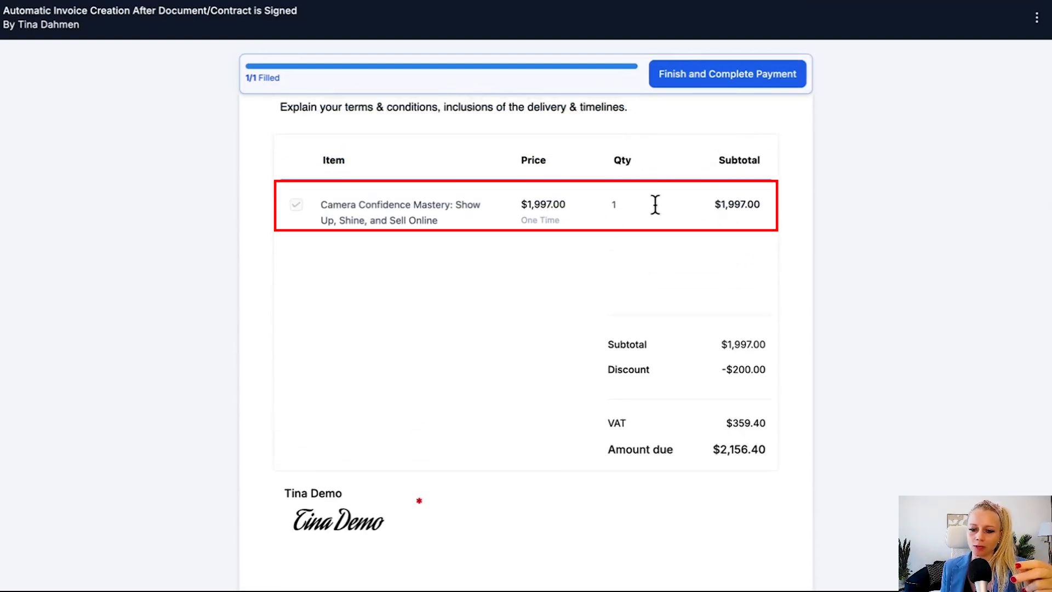
Step: Finish signing and start paying the generated $2,156.40 invoice
{"action": "left_click", "coordinate": [732, 79]}
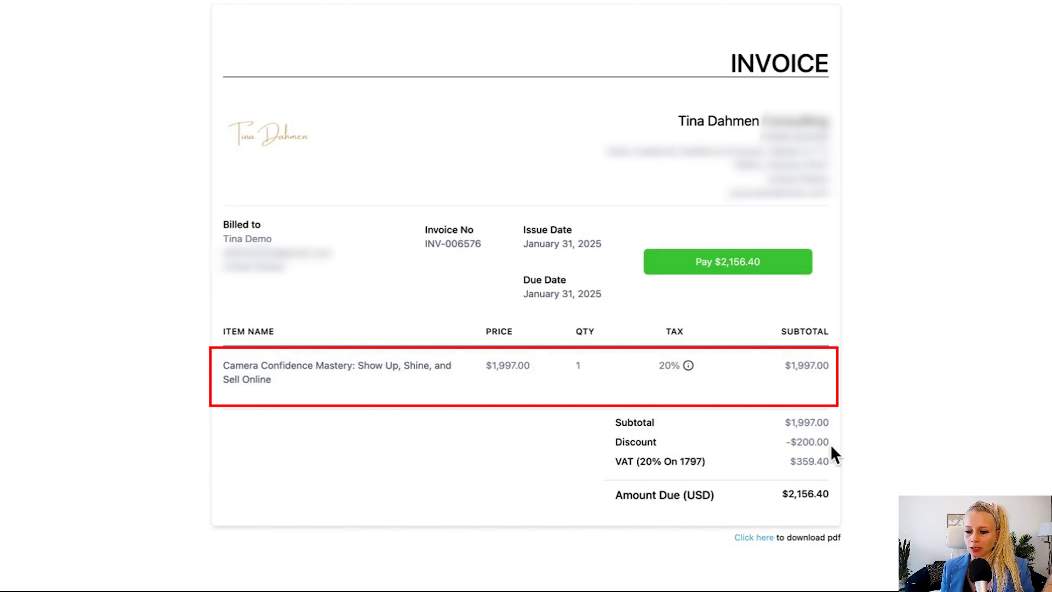
{"action": "left_click", "coordinate": [728, 263]}
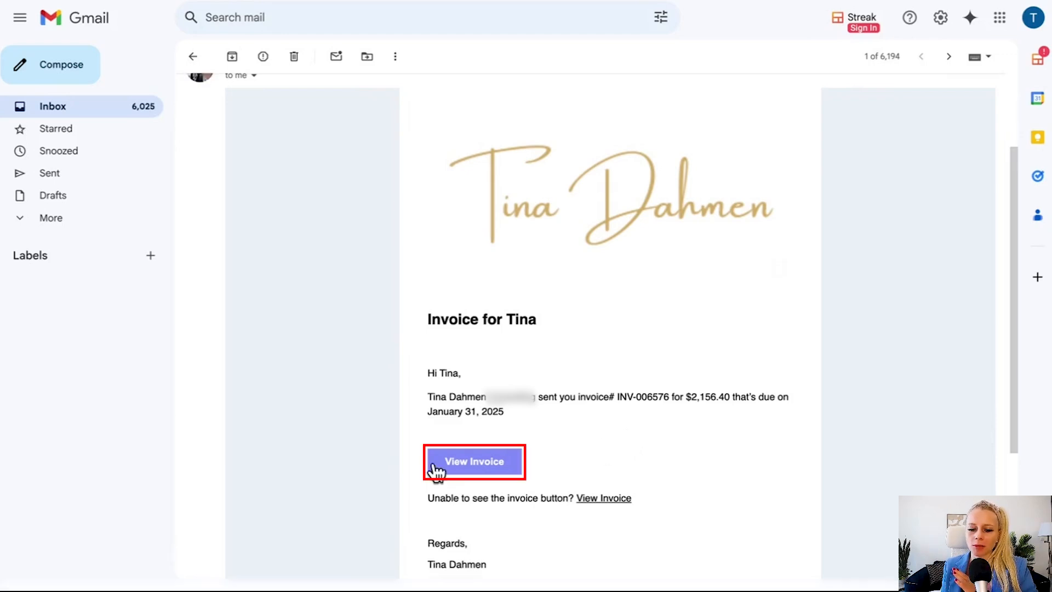
Step: Open the invoice from its Gmail email via View Invoice
{"action": "left_click", "coordinate": [475, 463]}
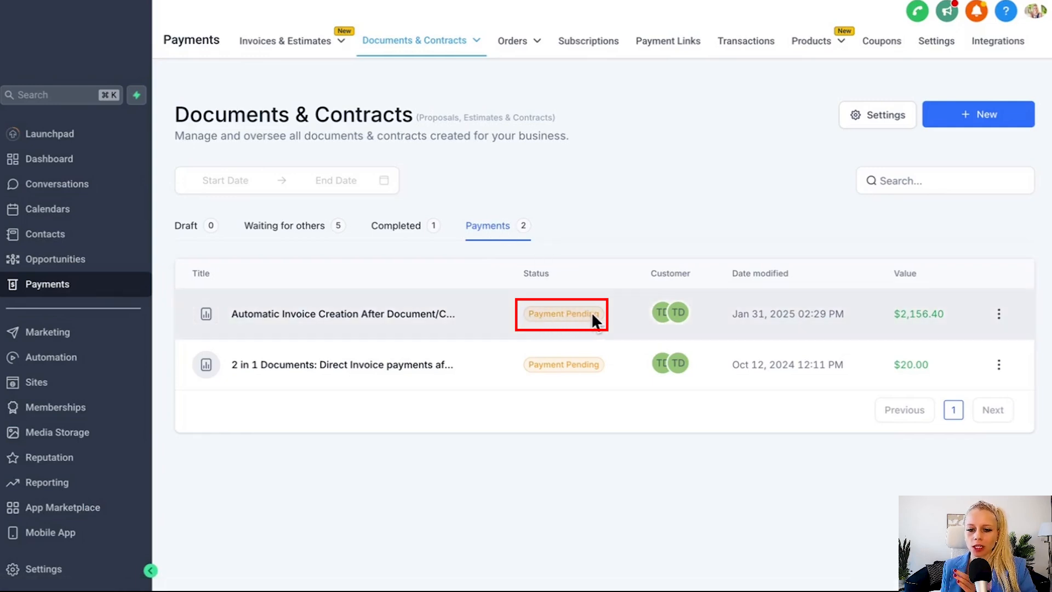
Step: Review the new agreement's activity history, then go to the Invoices list
{"action": "left_click", "coordinate": [998, 315]}
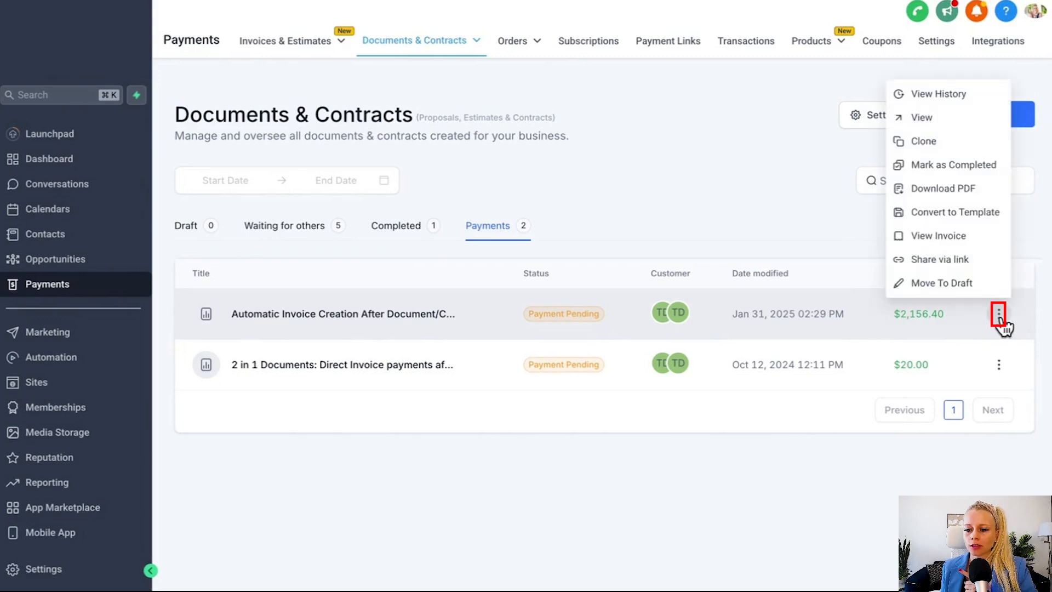
{"action": "left_click", "coordinate": [938, 94]}
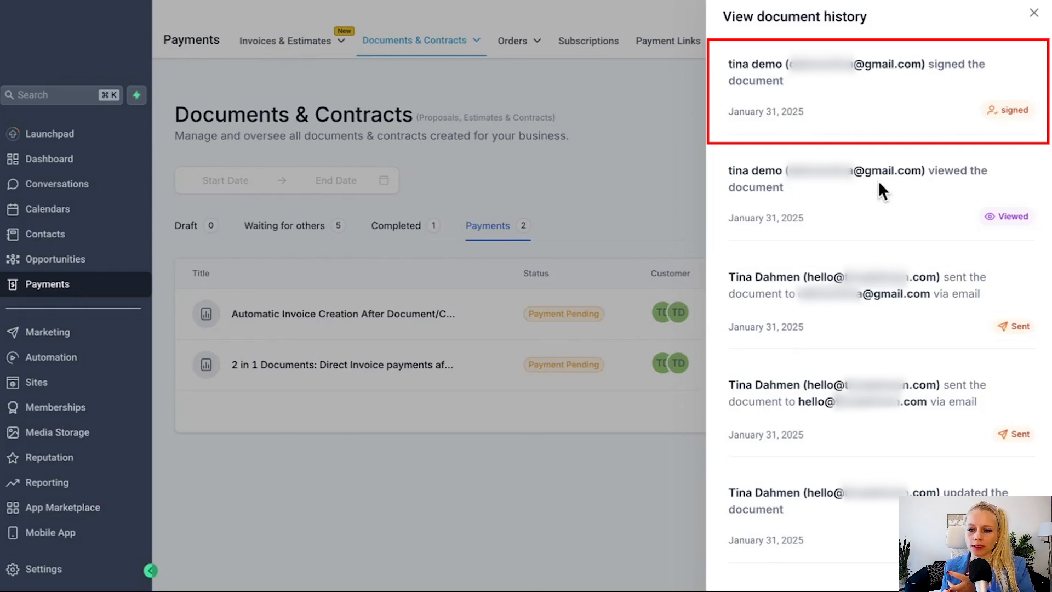
{"action": "left_click", "coordinate": [585, 338]}
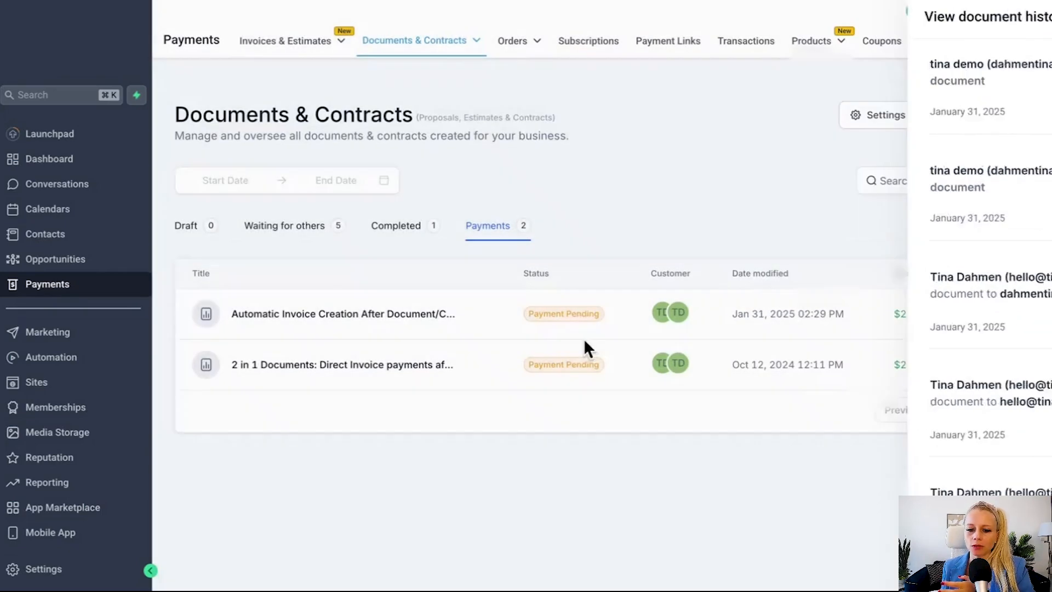
{"action": "left_click", "coordinate": [279, 42]}
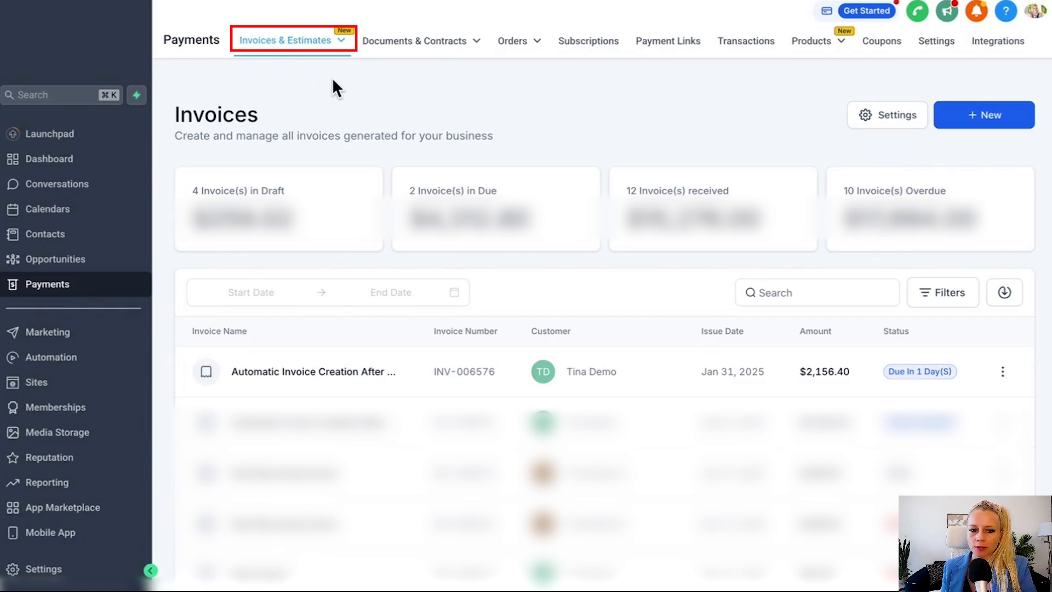
Step: Show all invoices and open INV-006576 in the invoice editor
{"action": "mouse_move", "coordinate": [334, 48]}
{"action": "left_click", "coordinate": [282, 72]}
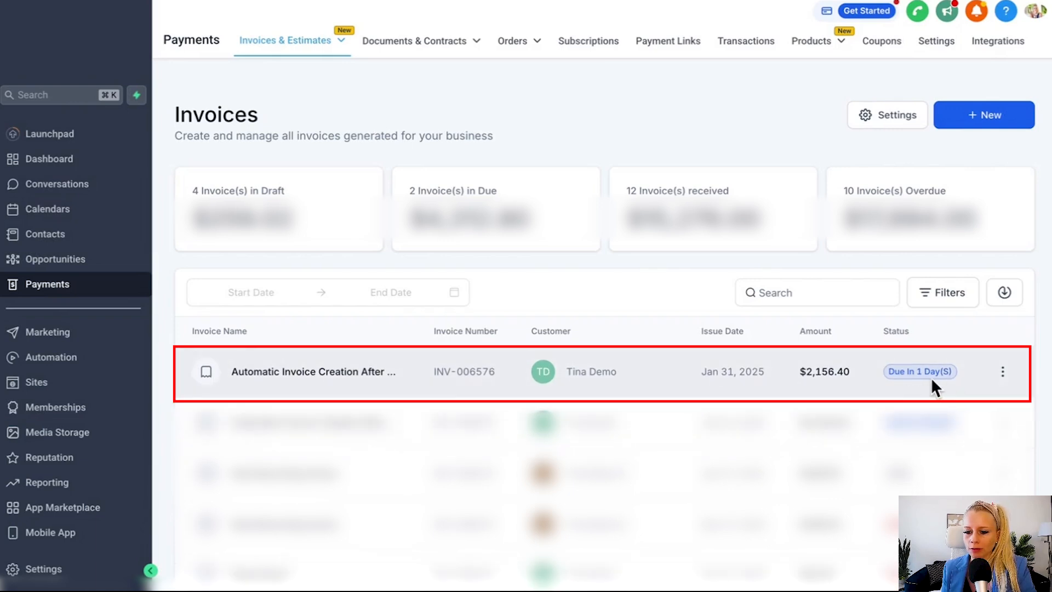
{"action": "left_click", "coordinate": [1003, 373]}
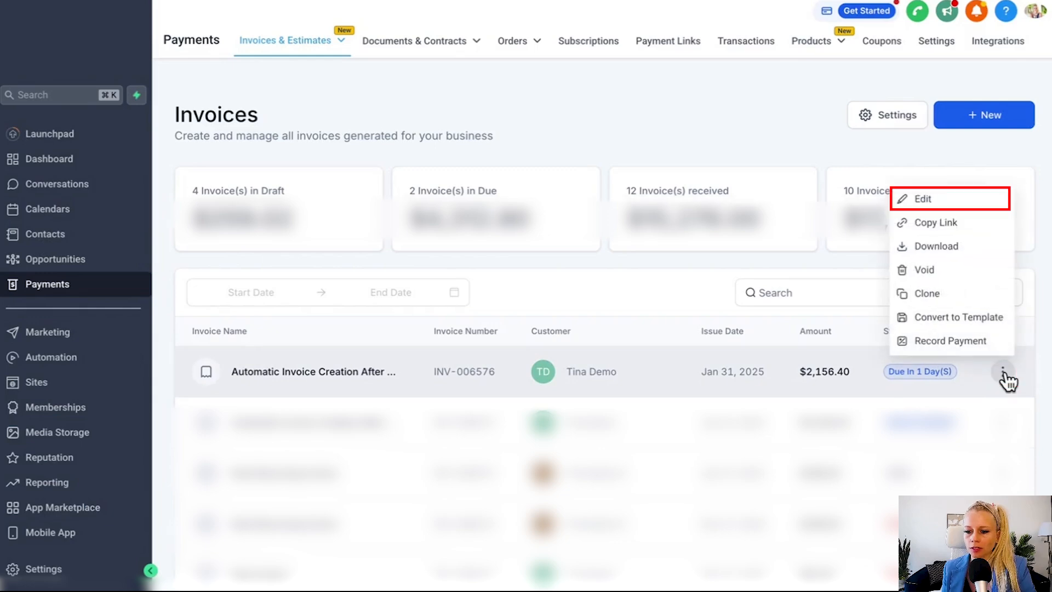
{"action": "left_click", "coordinate": [943, 204]}
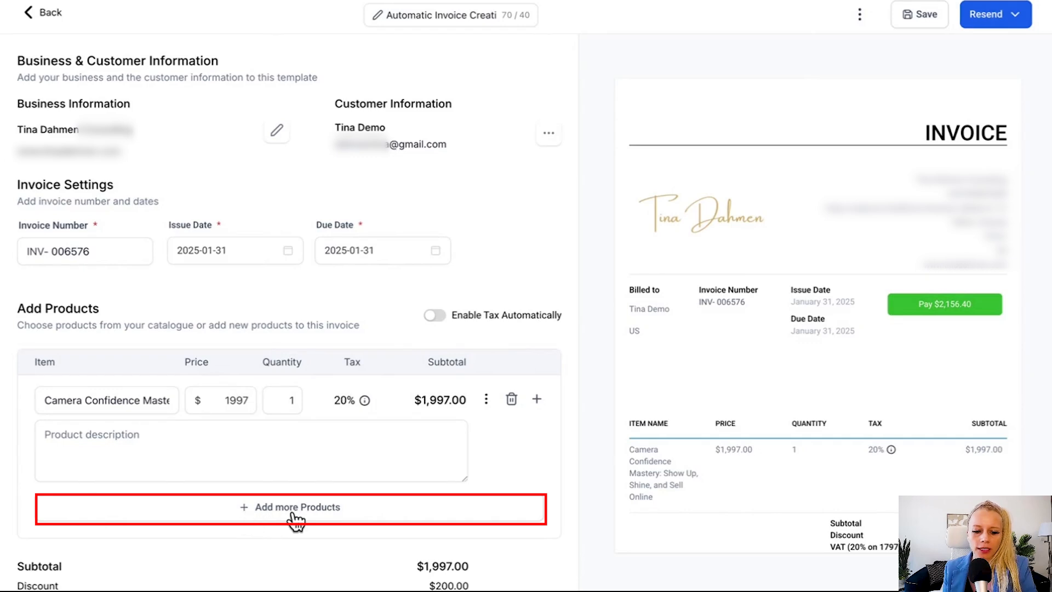
Step: Add Mini Course Magic Black Friday ($97) as a second product line with 20% VAT
{"action": "left_click", "coordinate": [265, 524]}
{"action": "scroll", "coordinate": [293, 512], "scroll_direction": "down", "scroll_amount": 4}
{"action": "left_click", "coordinate": [156, 298]}
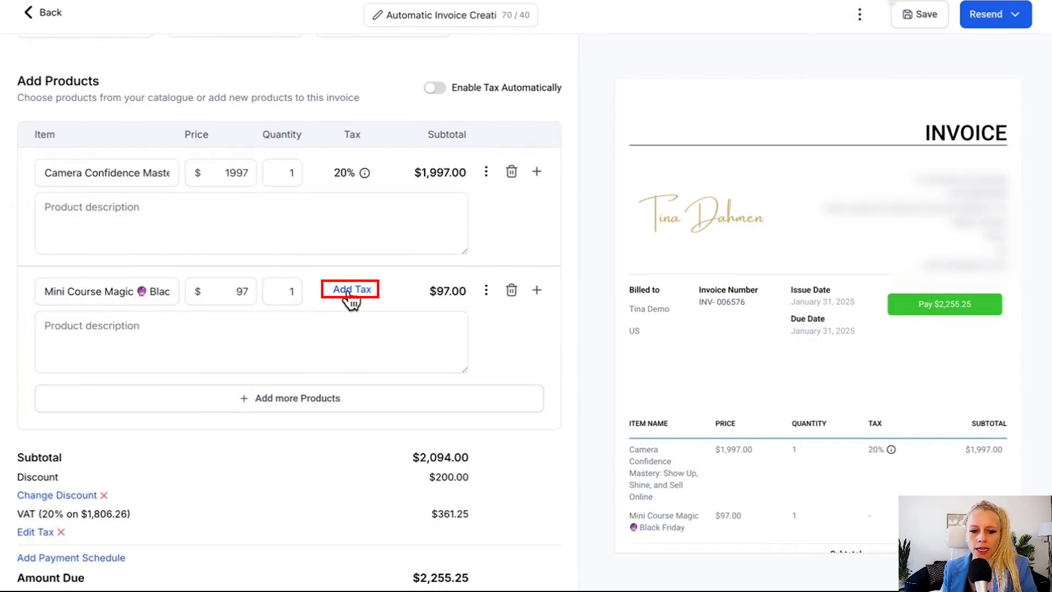
{"action": "left_click", "coordinate": [350, 292]}
{"action": "left_click", "coordinate": [362, 303]}
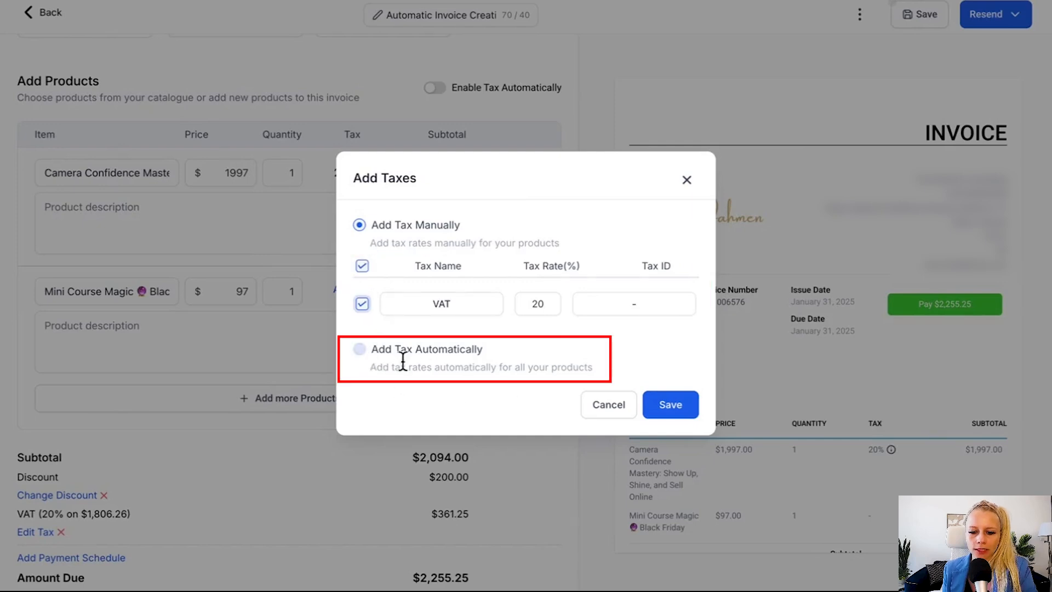
{"action": "left_click", "coordinate": [670, 405]}
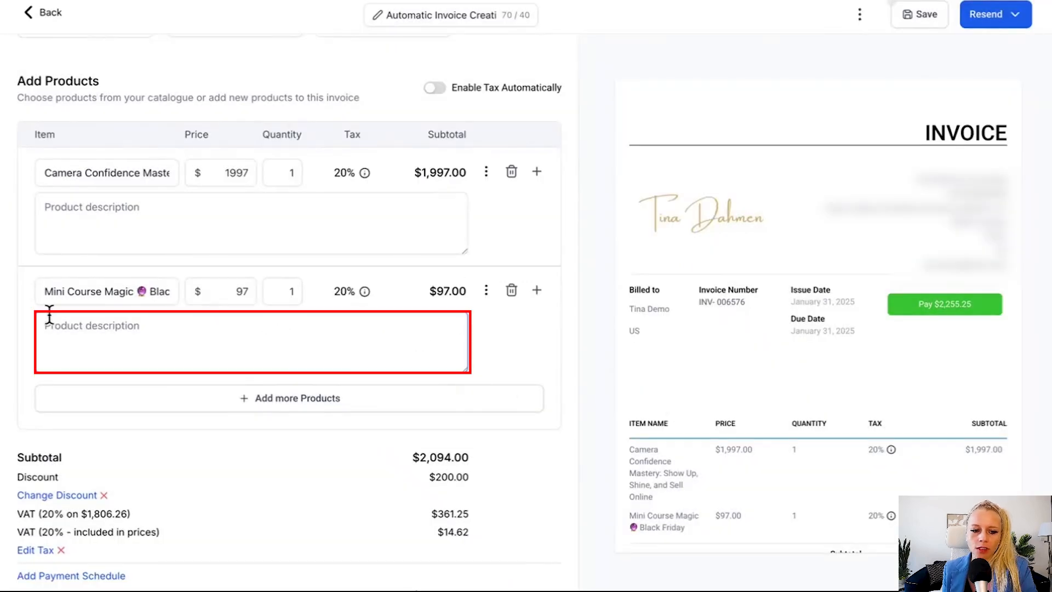
Step: Preview the payment schedule options with fixed amounts, then close them without saving
{"action": "scroll", "coordinate": [267, 445], "scroll_direction": "down", "scroll_amount": 1}
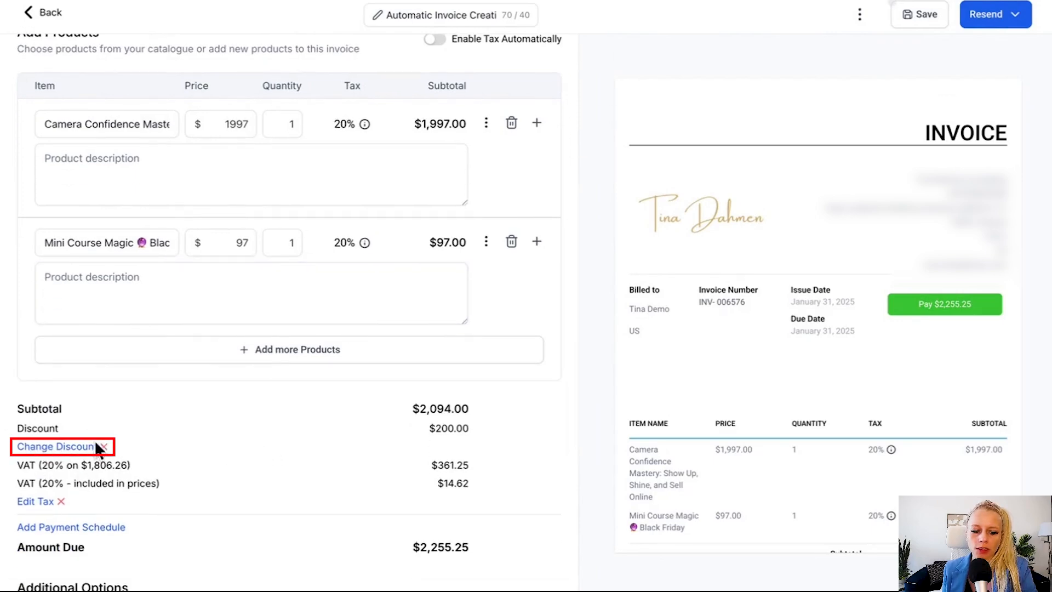
{"action": "scroll", "coordinate": [99, 446], "scroll_direction": "down", "scroll_amount": 2}
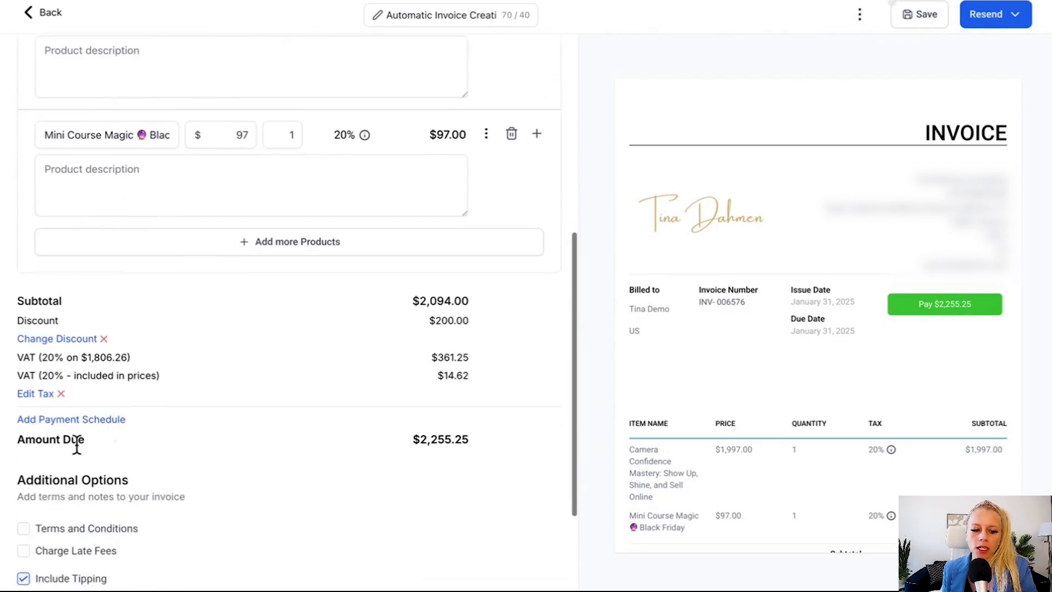
{"action": "left_click", "coordinate": [110, 421]}
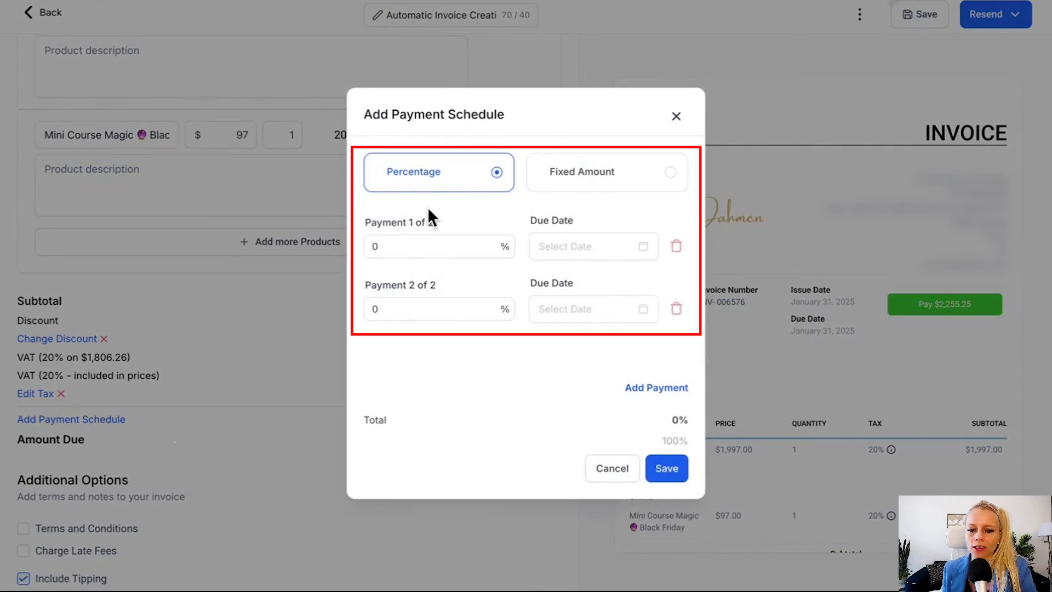
{"action": "left_click", "coordinate": [598, 172]}
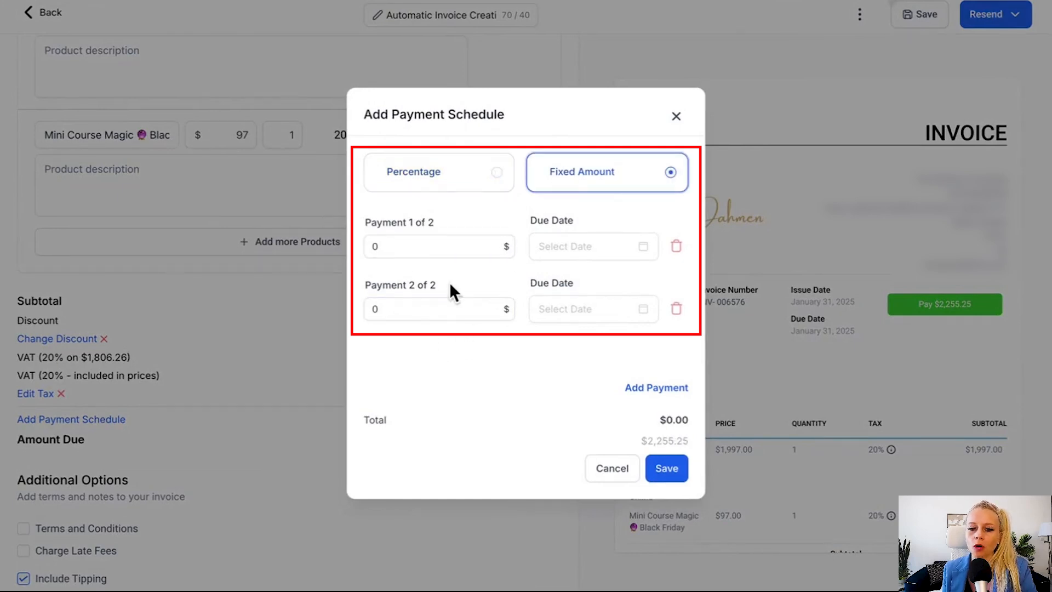
{"action": "left_click", "coordinate": [675, 116]}
Step: Charge 1% monthly late fees after a 10-day grace period, leaving attachments off
{"action": "scroll", "coordinate": [48, 467], "scroll_direction": "down", "scroll_amount": 2}
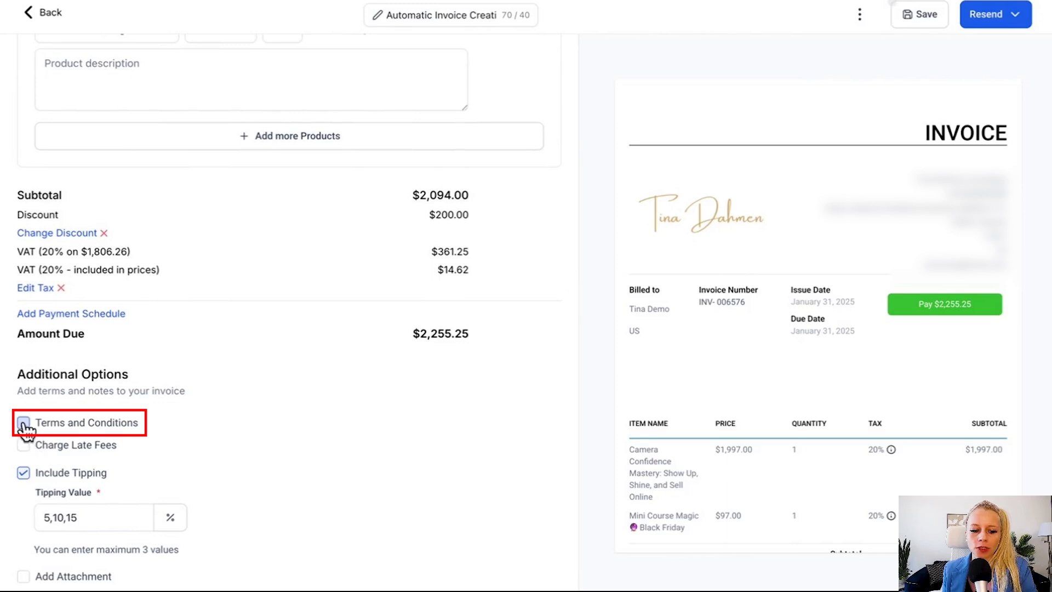
{"action": "left_click", "coordinate": [66, 446]}
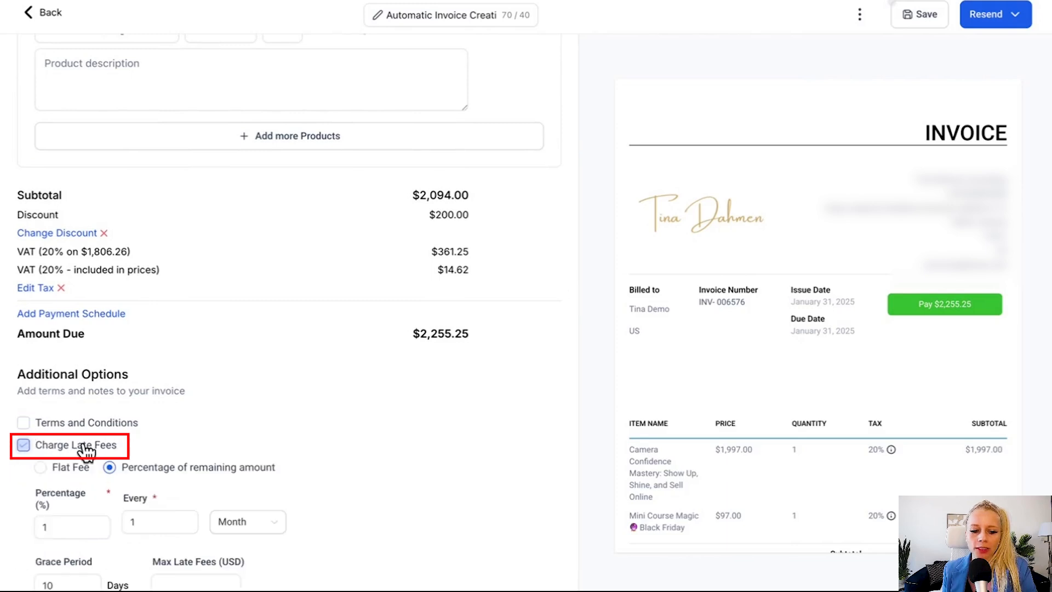
{"action": "scroll", "coordinate": [15, 465], "scroll_direction": "down", "scroll_amount": 2}
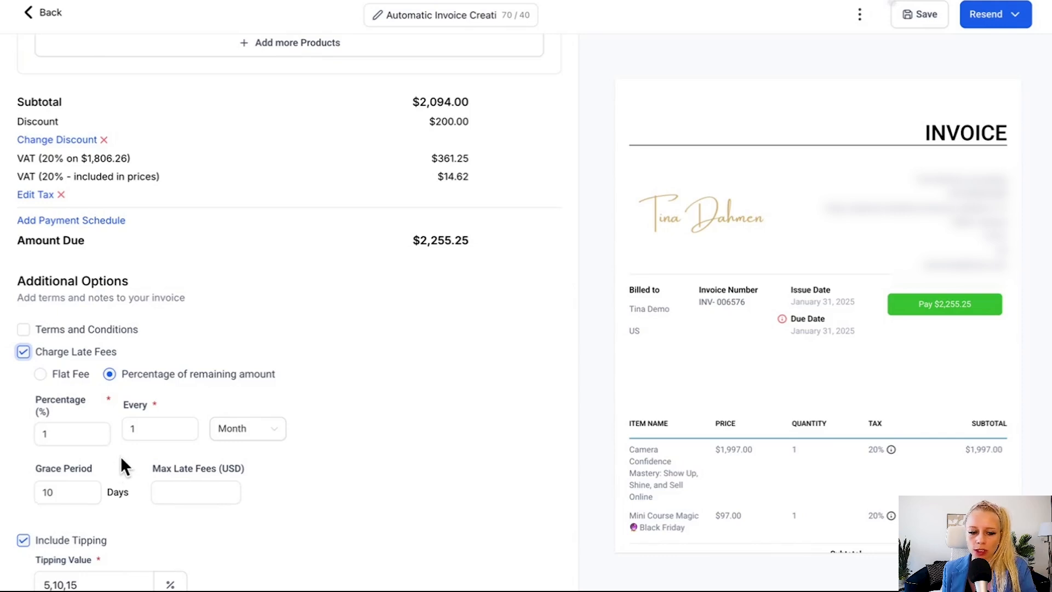
{"action": "scroll", "coordinate": [121, 463], "scroll_direction": "down", "scroll_amount": 2}
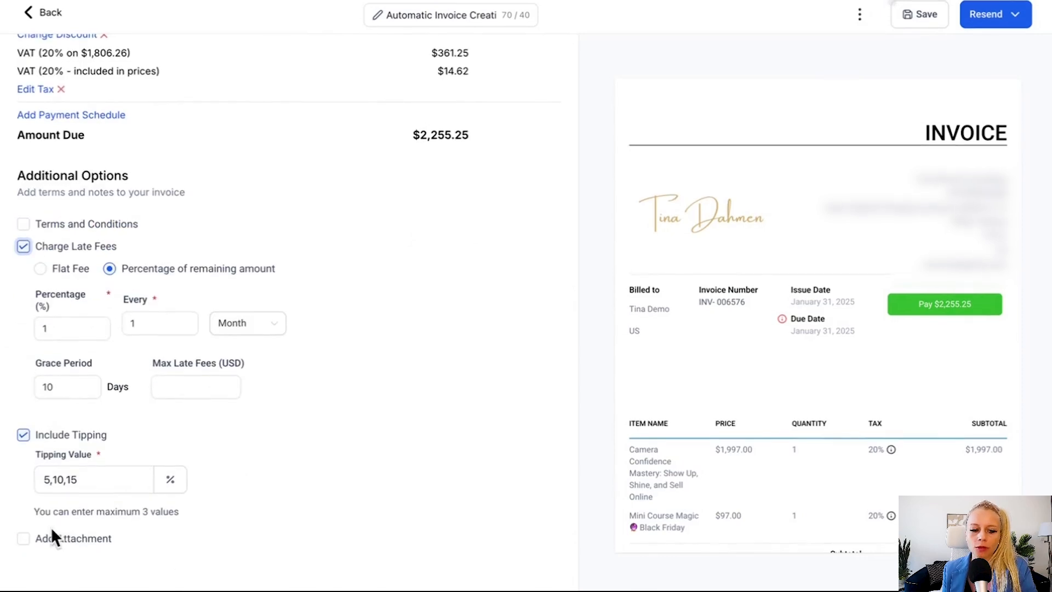
{"action": "left_click", "coordinate": [25, 541]}
{"action": "scroll", "coordinate": [129, 545], "scroll_direction": "down", "scroll_amount": 3}
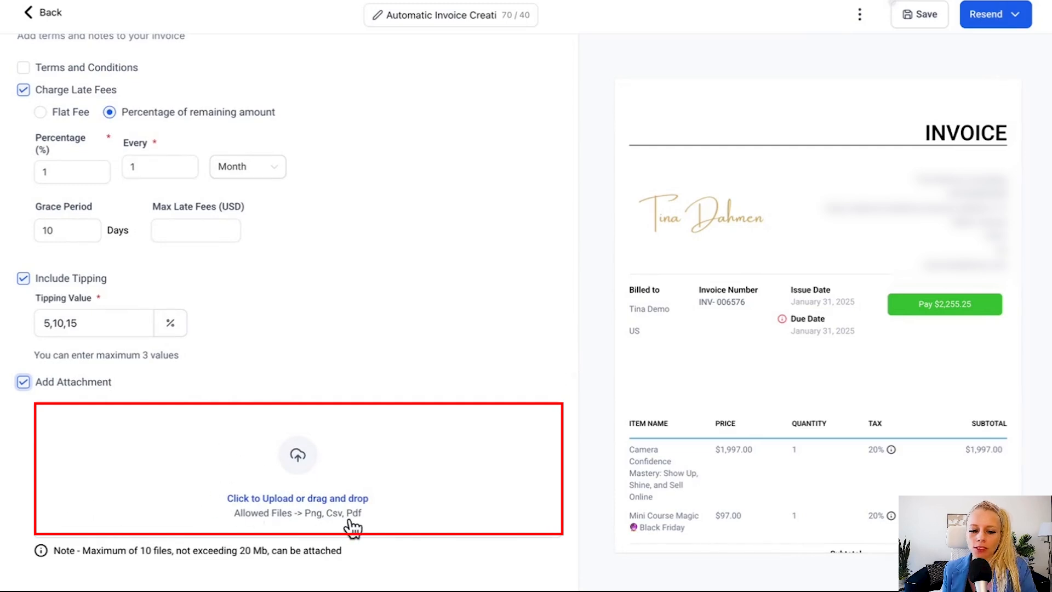
{"action": "left_click", "coordinate": [23, 384]}
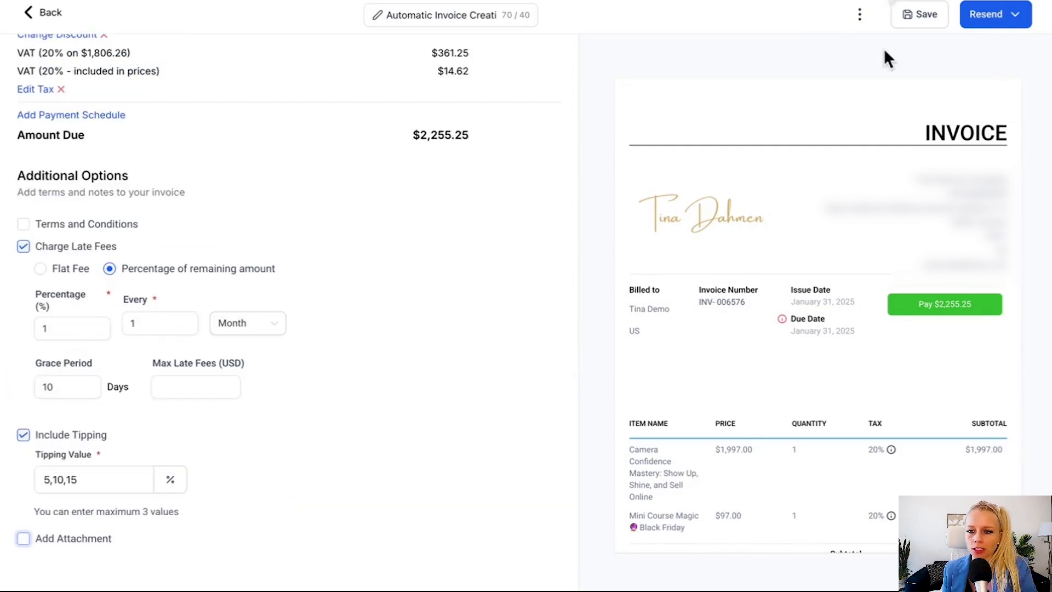
Step: Resend the $2,255.25 invoice by email using the Invoice received template
{"action": "left_click", "coordinate": [980, 16]}
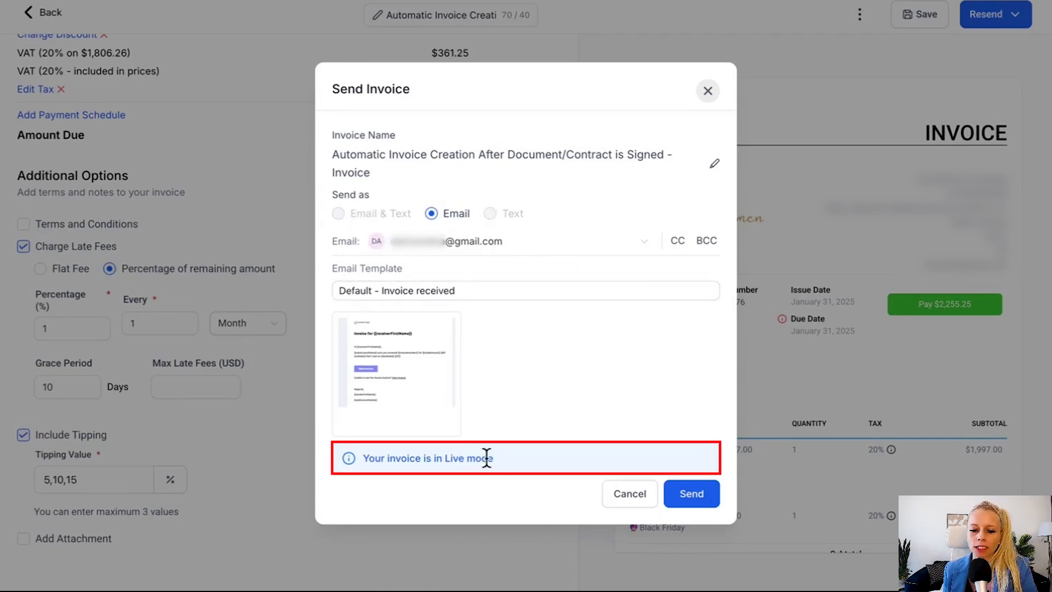
{"action": "left_click_drag", "start_coordinate": [493, 458], "coordinate": [362, 458]}
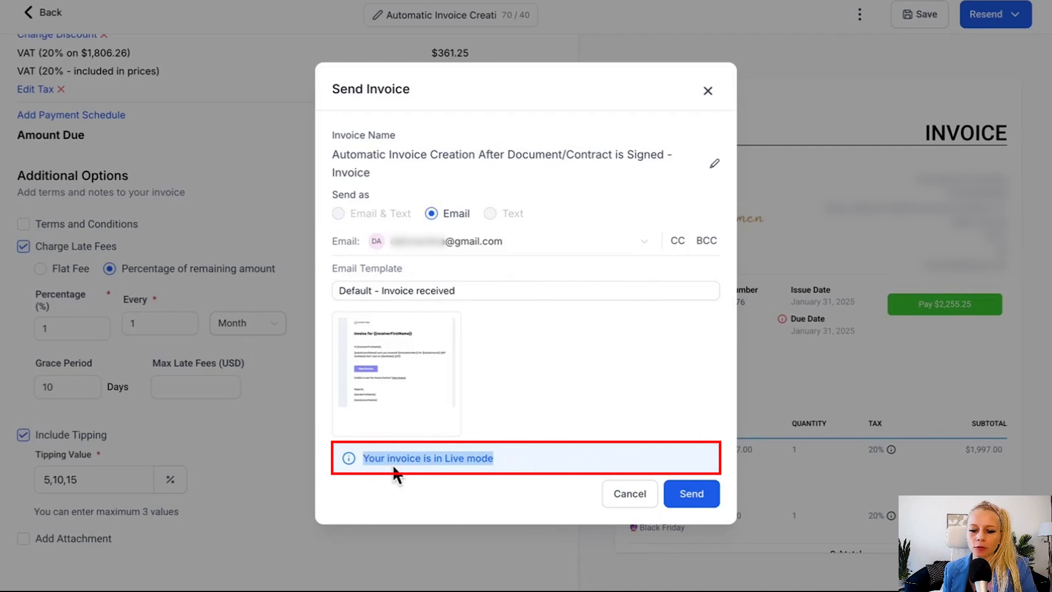
{"action": "left_click", "coordinate": [691, 493]}
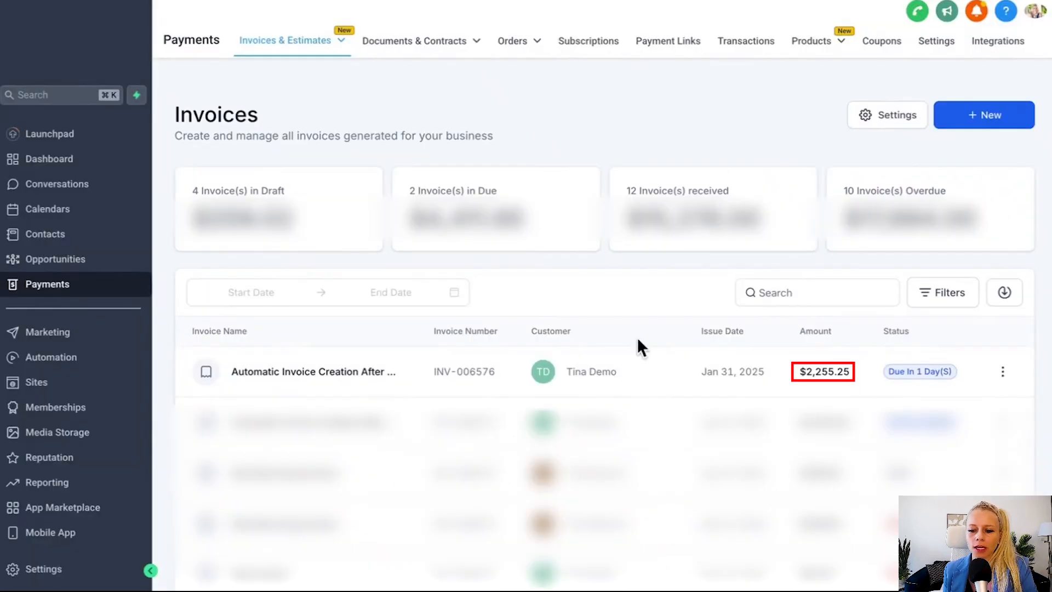
{"action": "left_click_drag", "start_coordinate": [853, 374], "coordinate": [798, 377]}
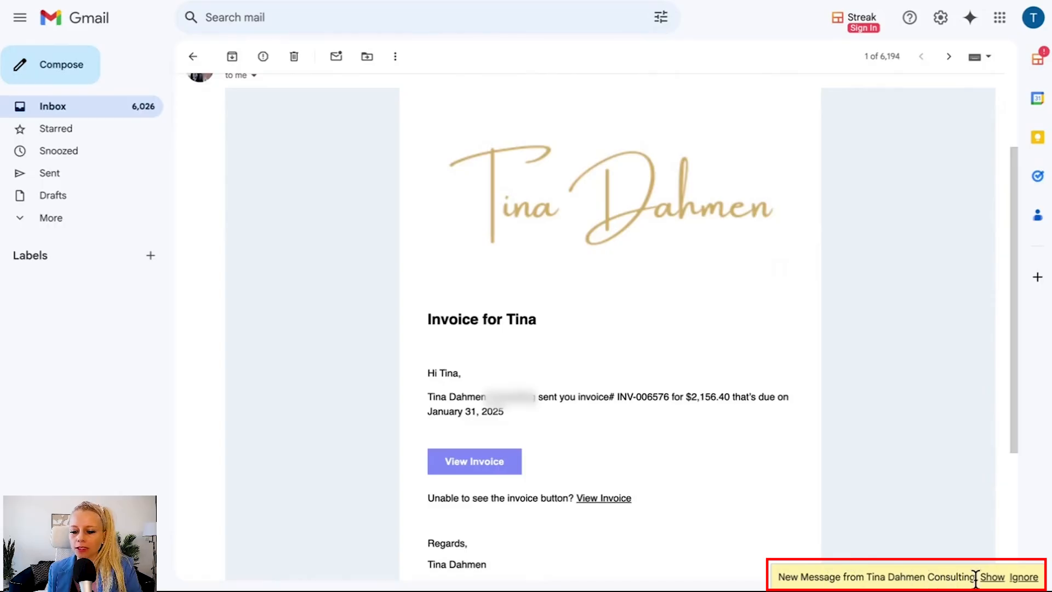
Step: Open the new $2,255.25 invoice email in Gmail and view its invoice page
{"action": "left_click", "coordinate": [991, 577]}
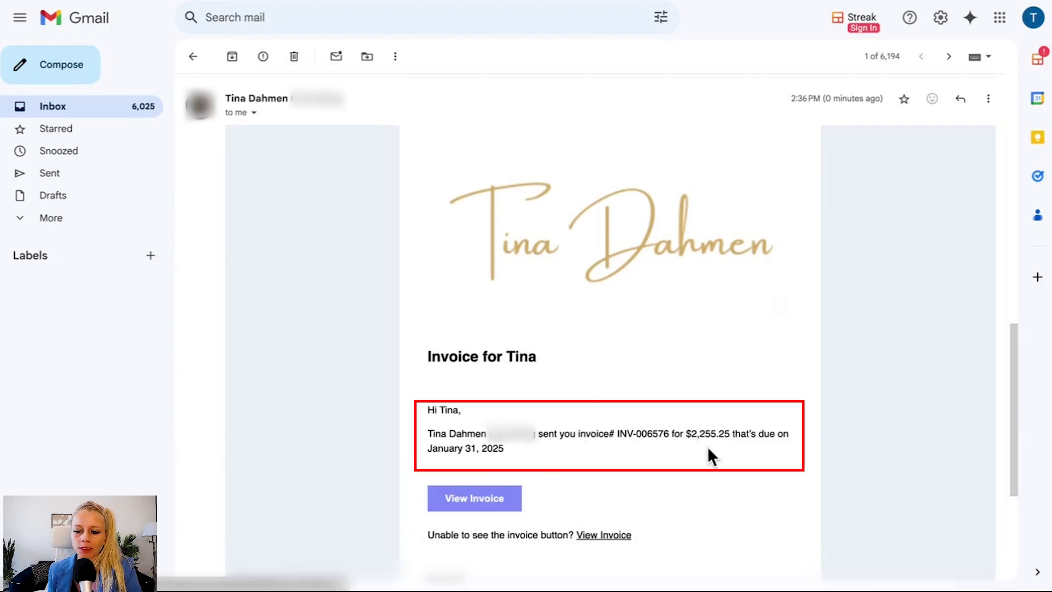
{"action": "left_click_drag", "start_coordinate": [687, 433], "coordinate": [732, 435]}
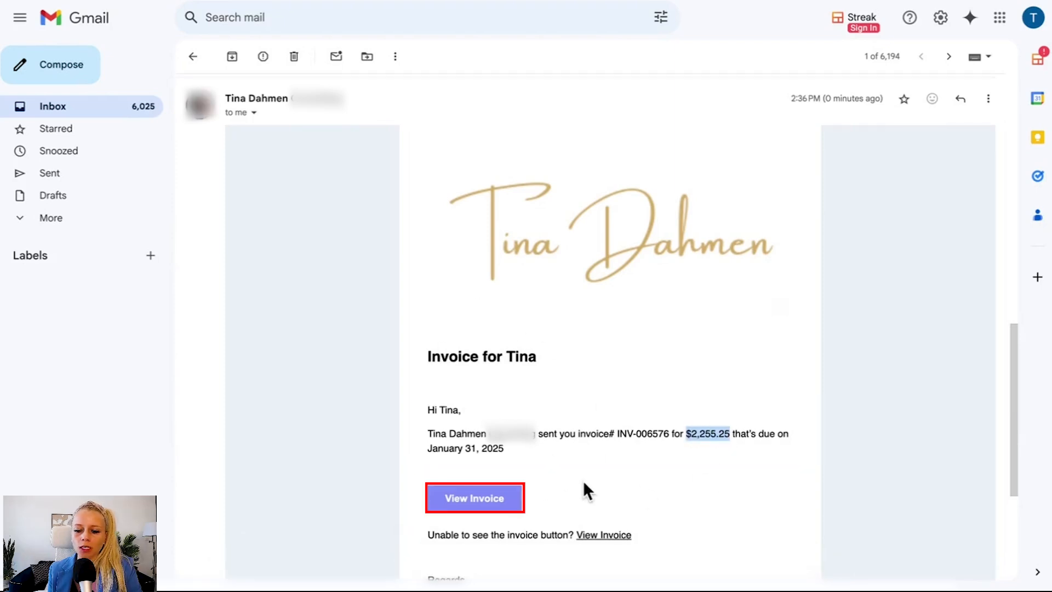
{"action": "left_click", "coordinate": [464, 496]}
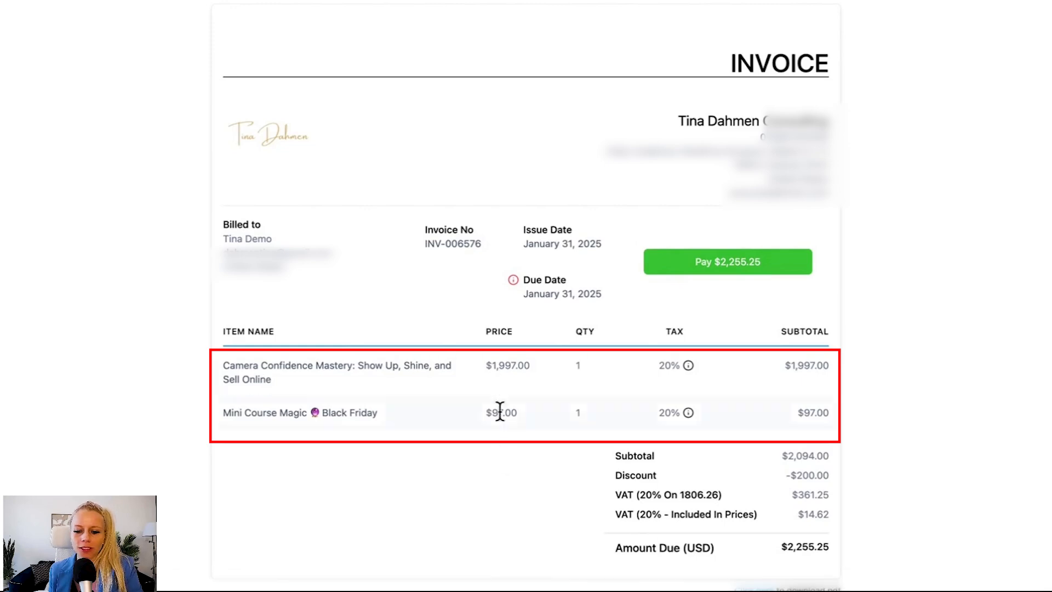